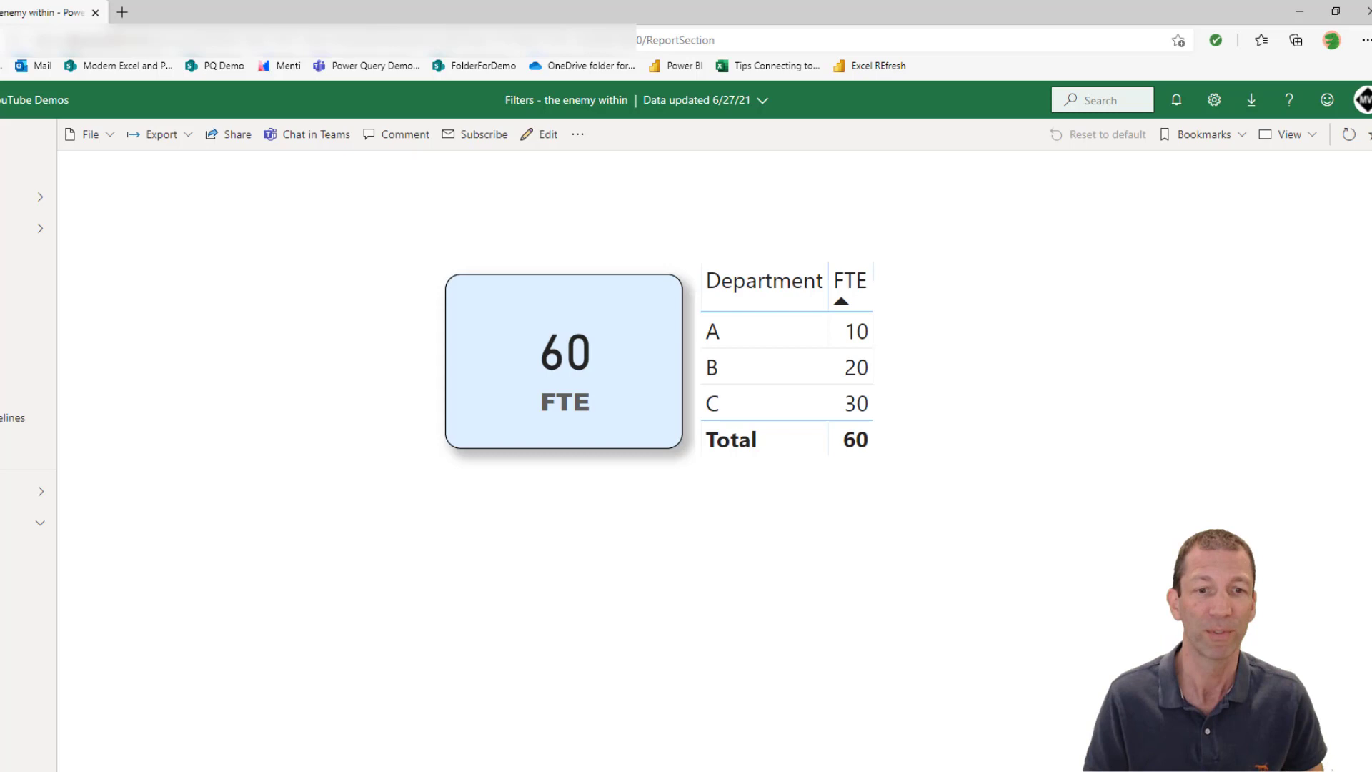
# Step: Switch from the 60 FTE published report to the untitled Power BI Desktop window
pyautogui.moveTo(324, 770)
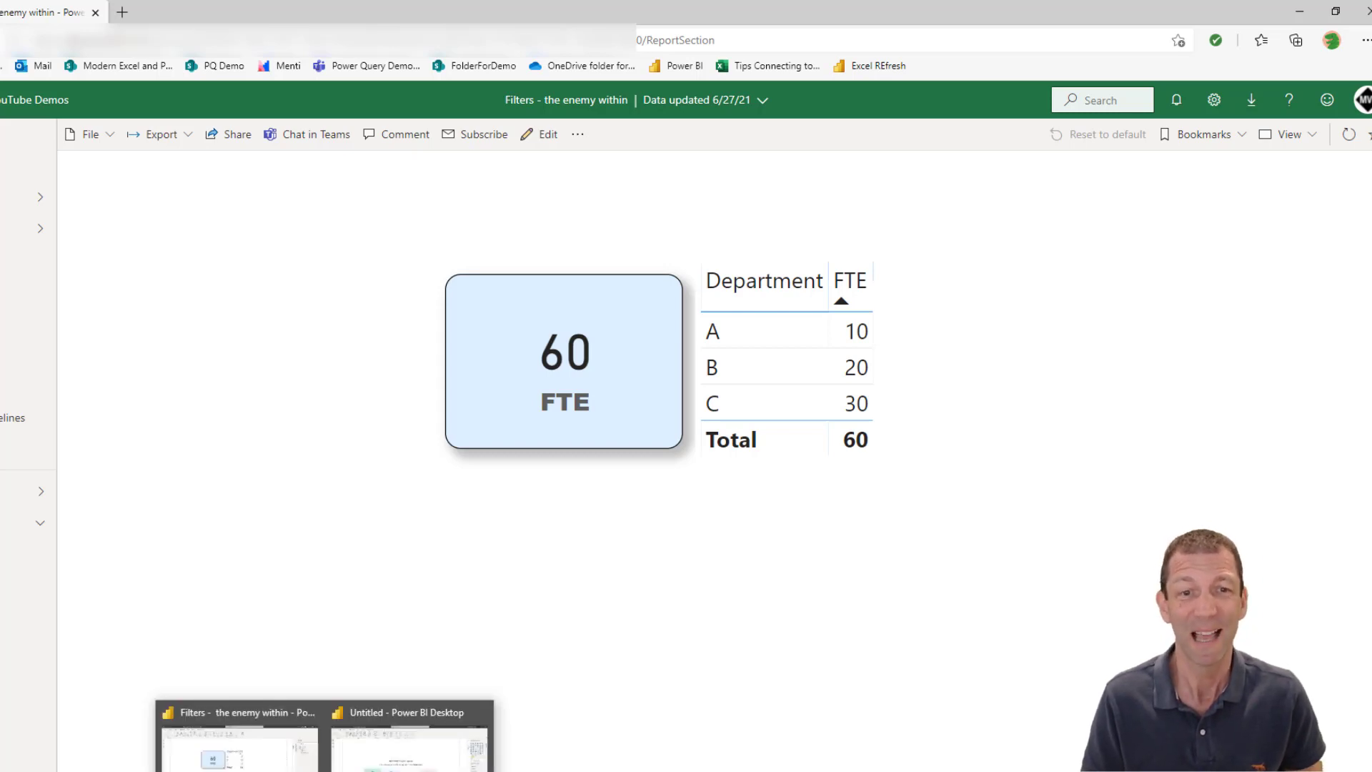
# Step: Create a new report live-connected to the 'Filters - the enemy within' dataset, sorted by Refreshed
pyautogui.click(457, 714)
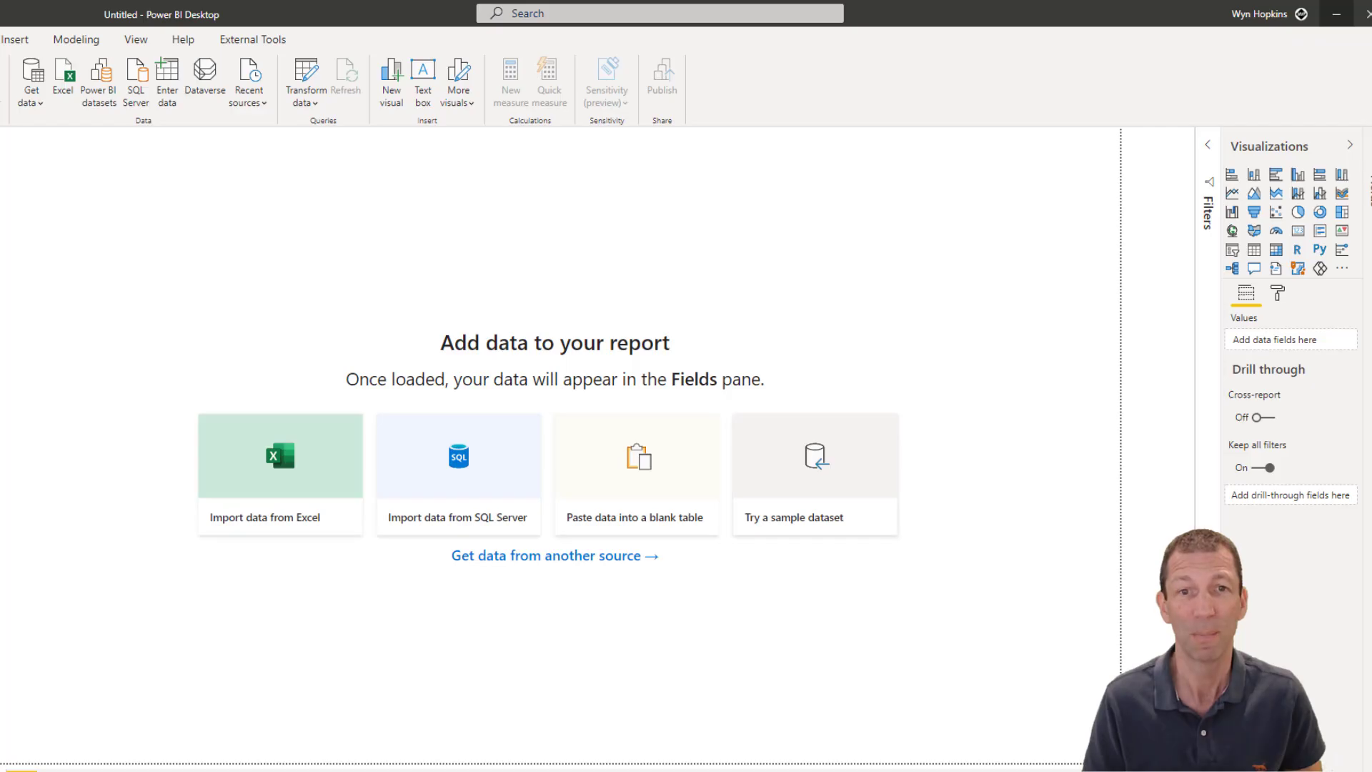
pyautogui.click(33, 100)
pyautogui.click(33, 100)
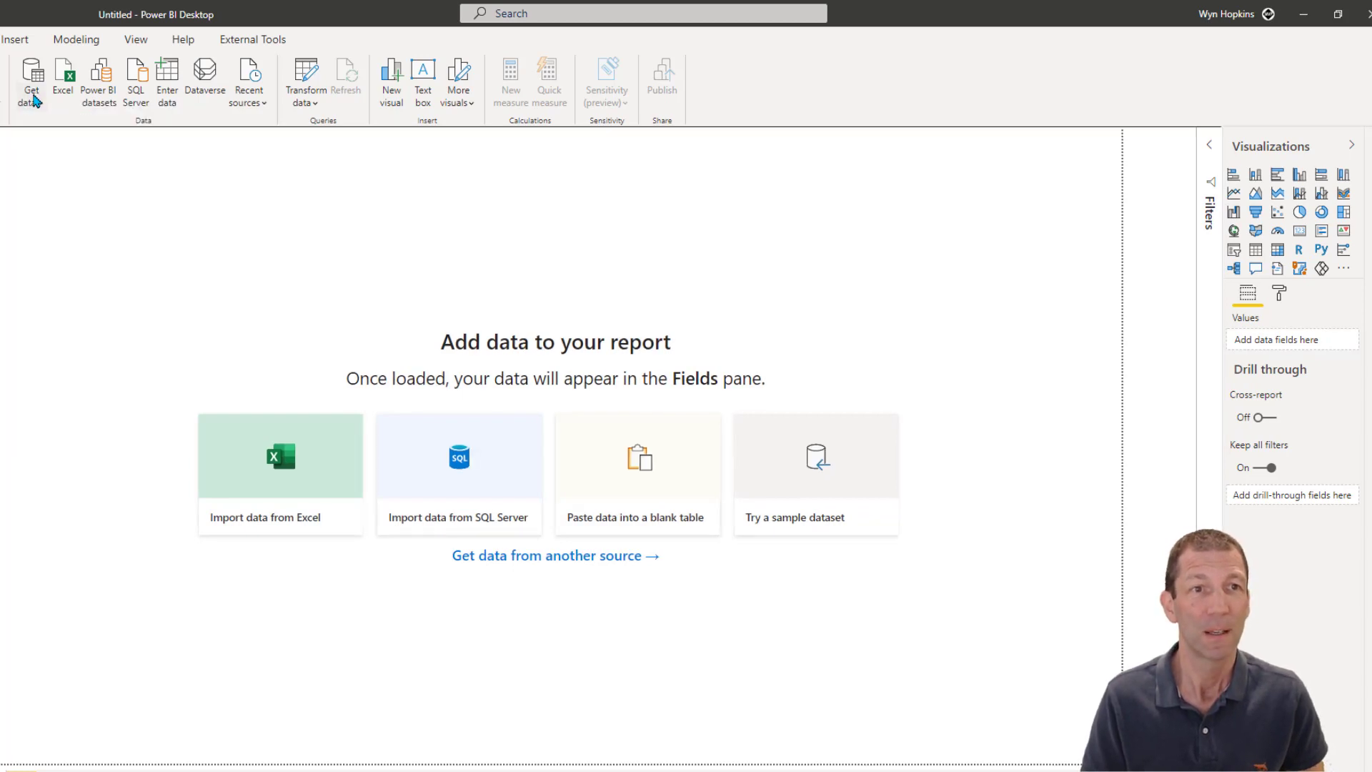
pyautogui.click(33, 101)
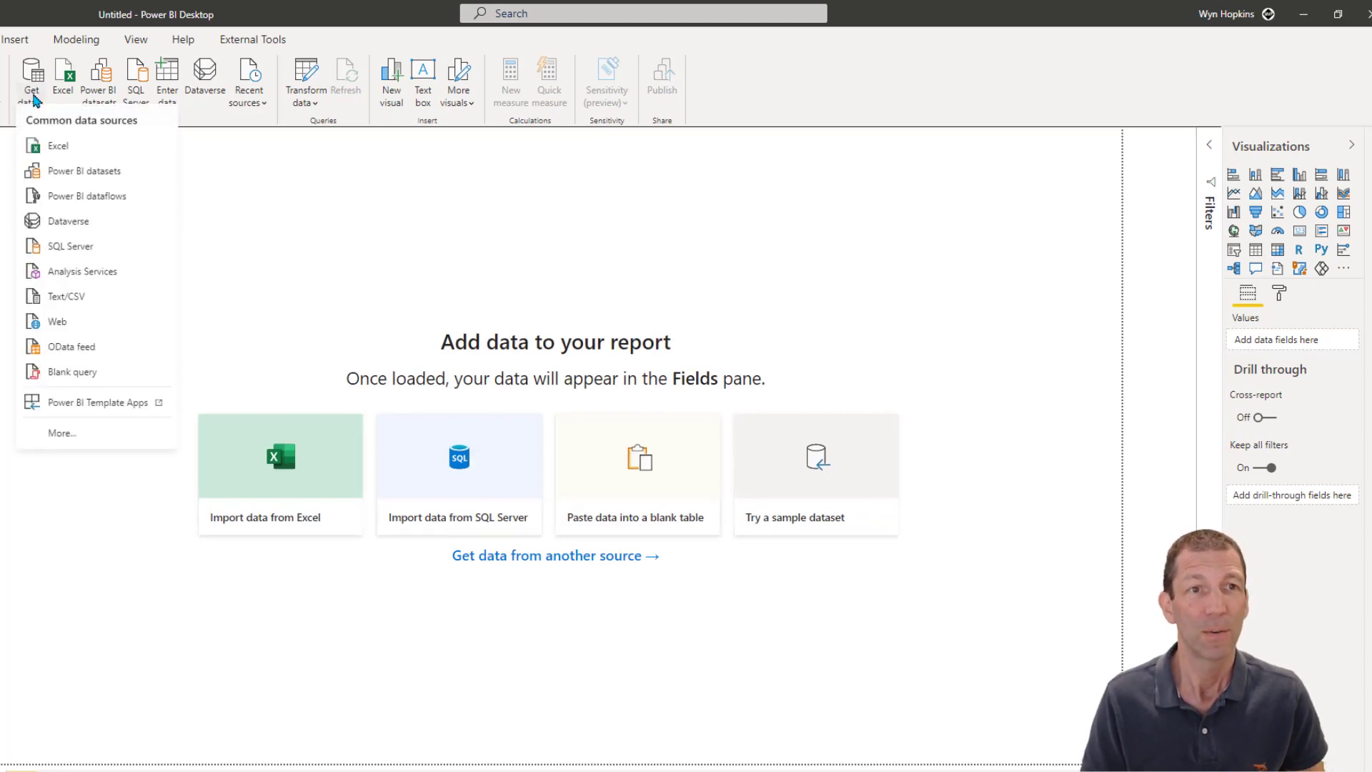
pyautogui.click(82, 185)
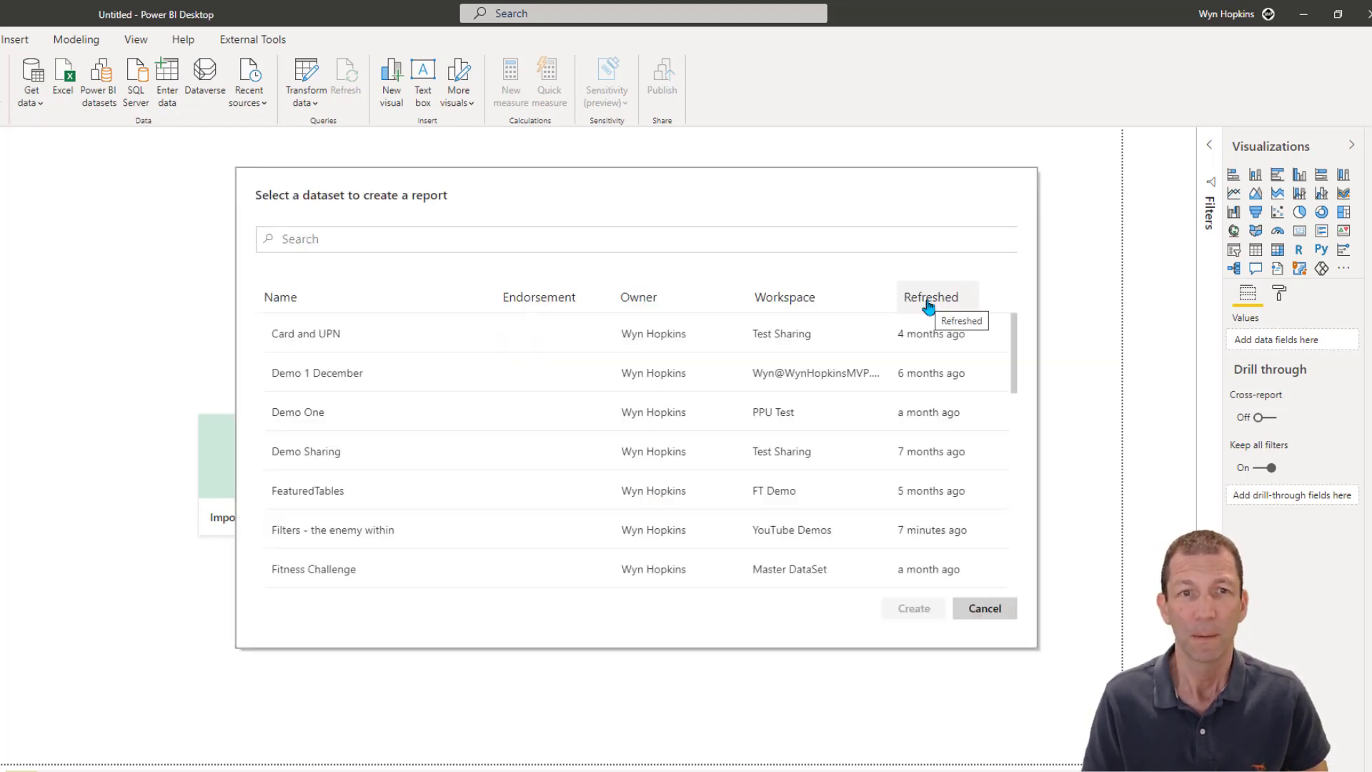
pyautogui.click(928, 306)
pyautogui.click(928, 306)
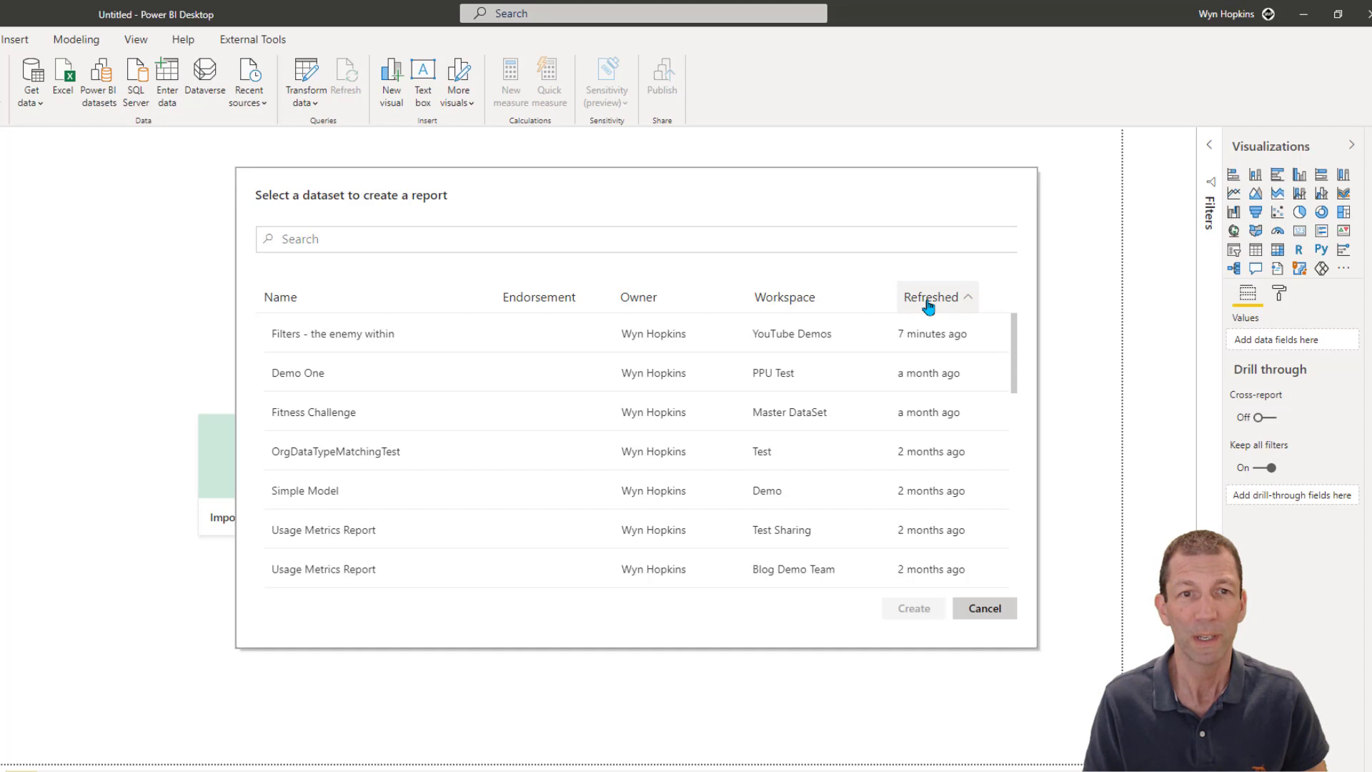
pyautogui.click(895, 339)
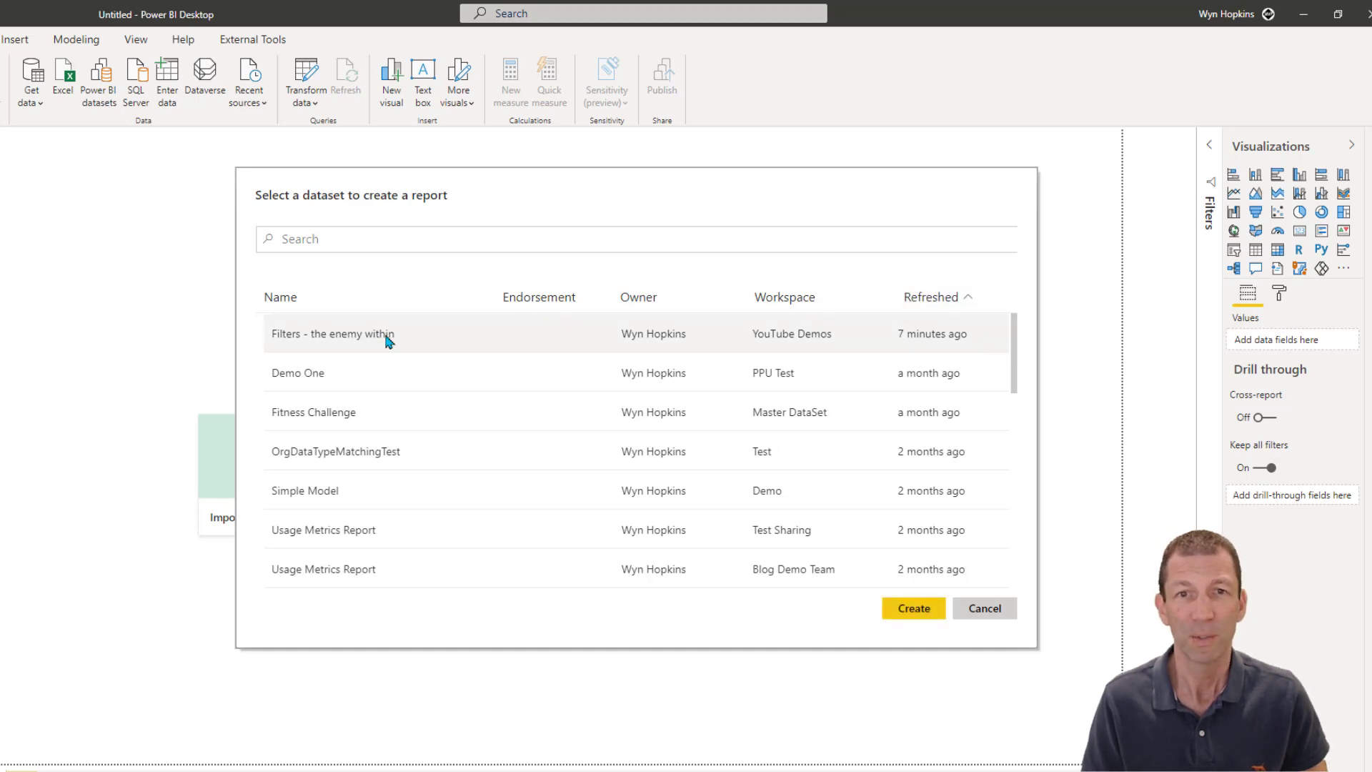
pyautogui.click(914, 609)
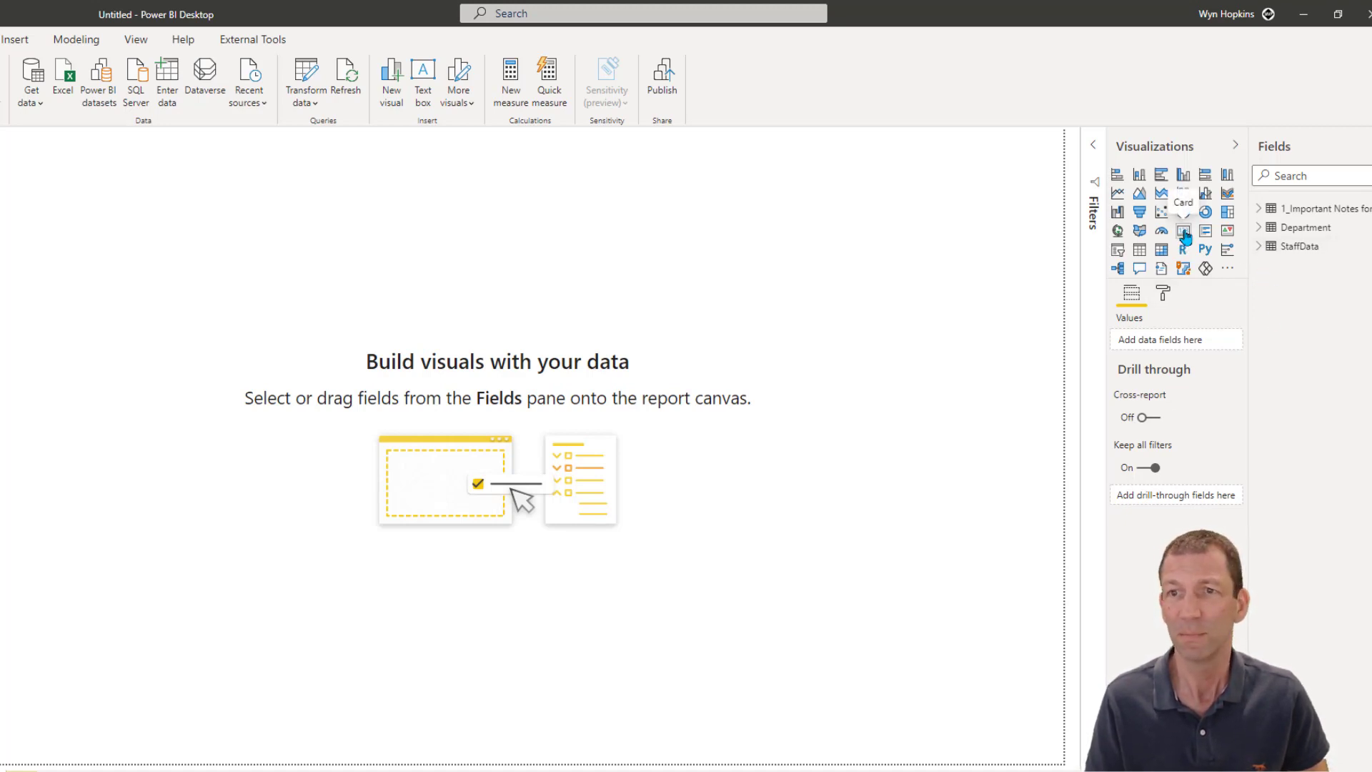
# Step: Add a StaffData FTE card showing 65 and move it to the canvas centre
pyautogui.click(1258, 249)
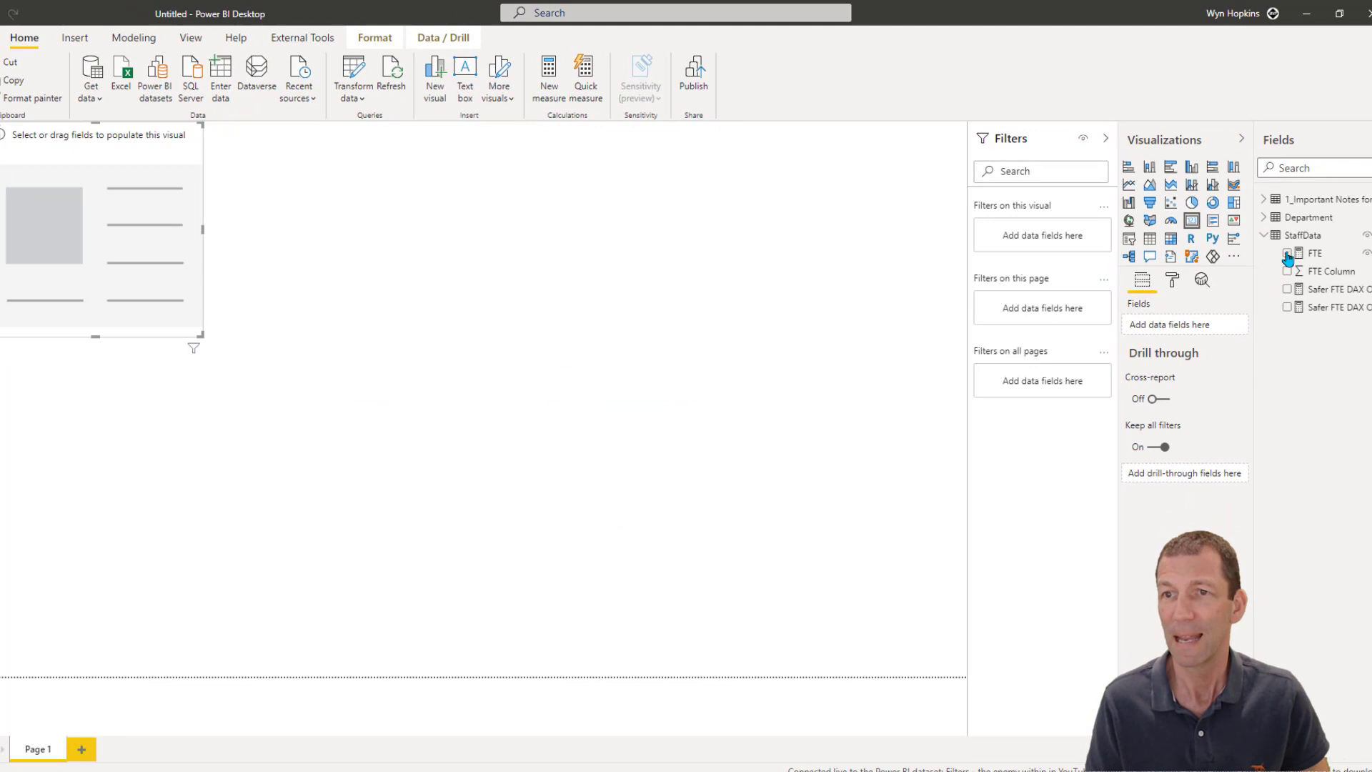
pyautogui.click(1287, 253)
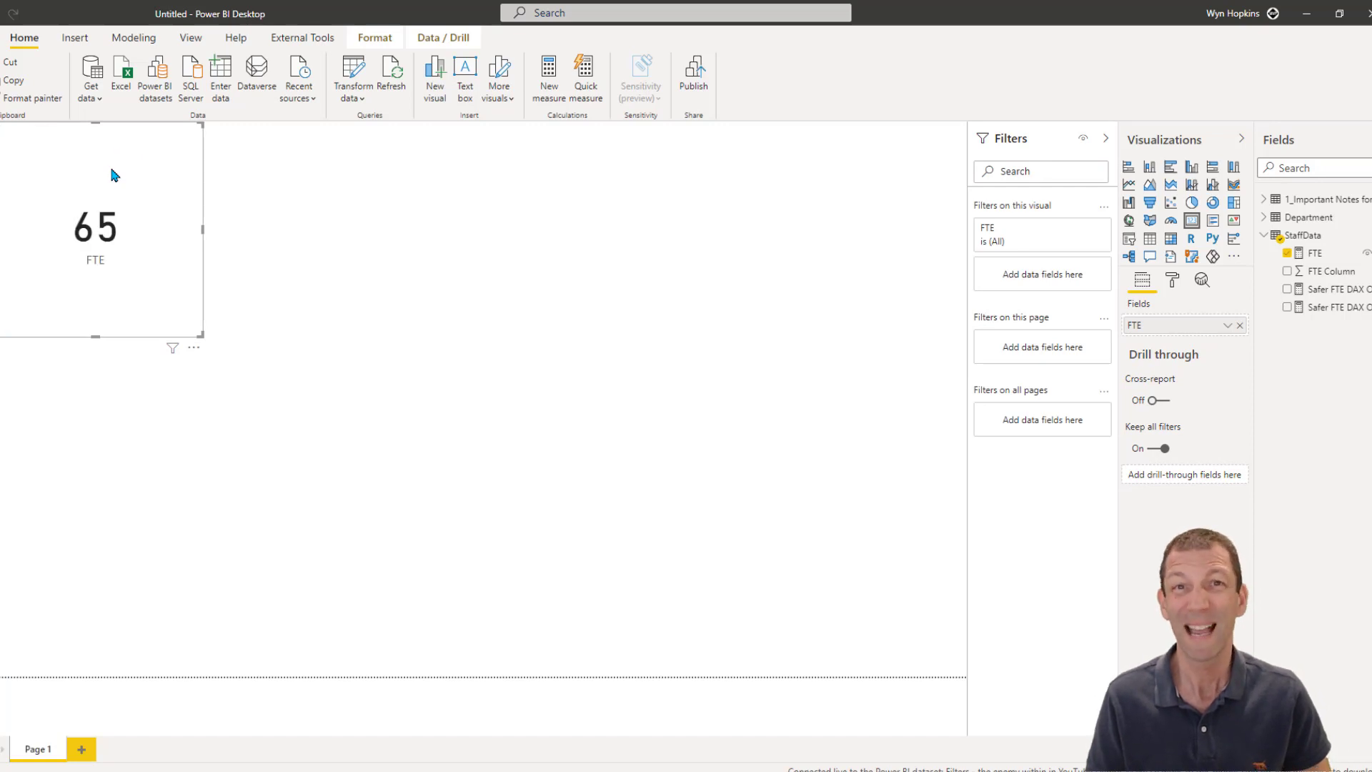
pyautogui.moveTo(111, 174); pyautogui.dragTo(597, 267)
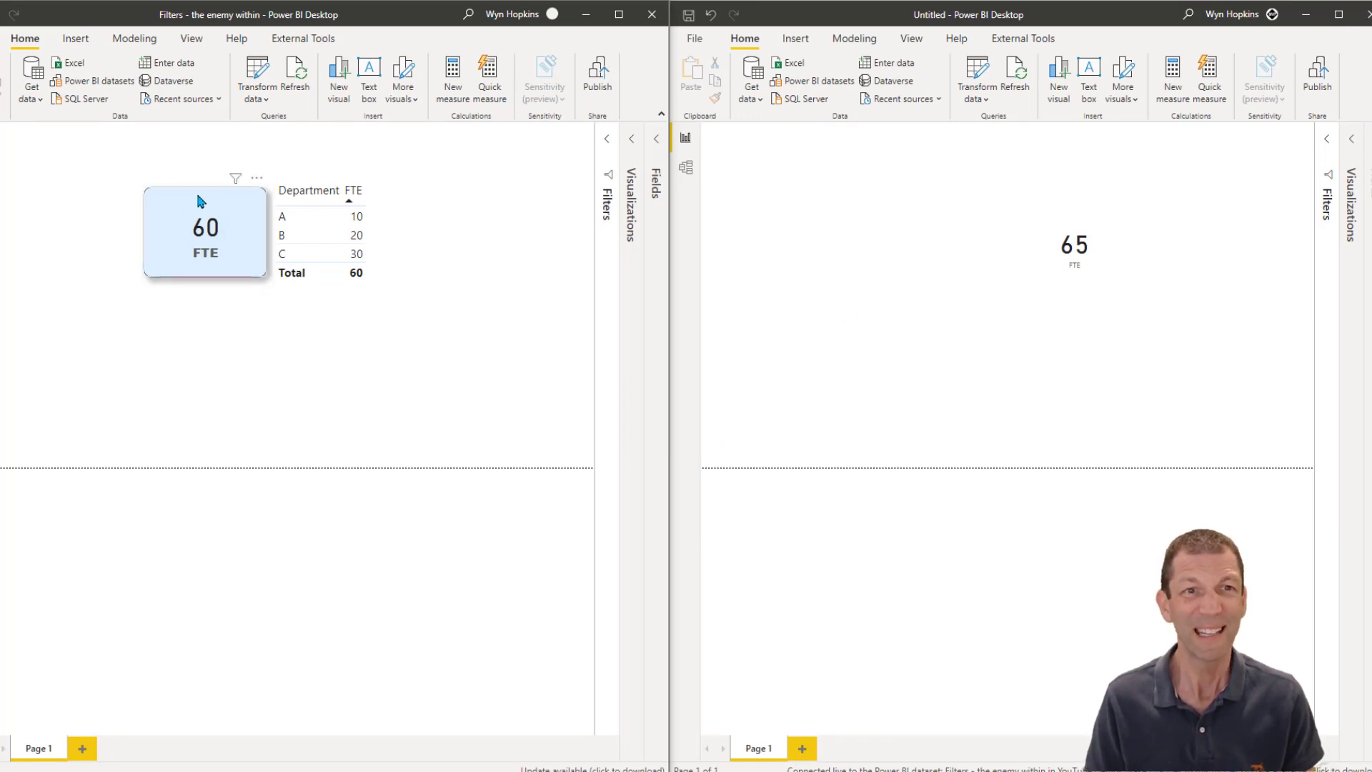
# Step: Paste the original FTE card and Department/FTE table into the connected report, revealing department X with 5
pyautogui.click(202, 227)
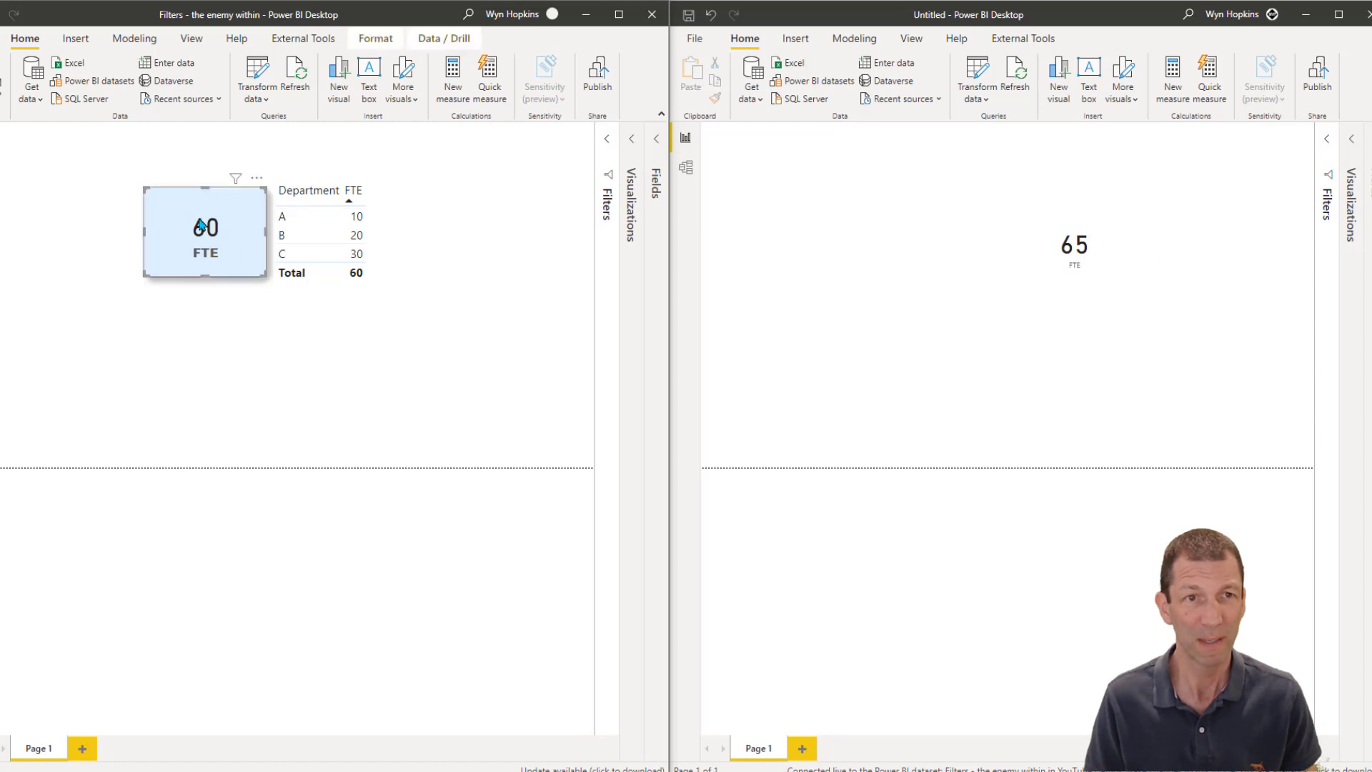
pyautogui.hotkey('ctrl', 'c')
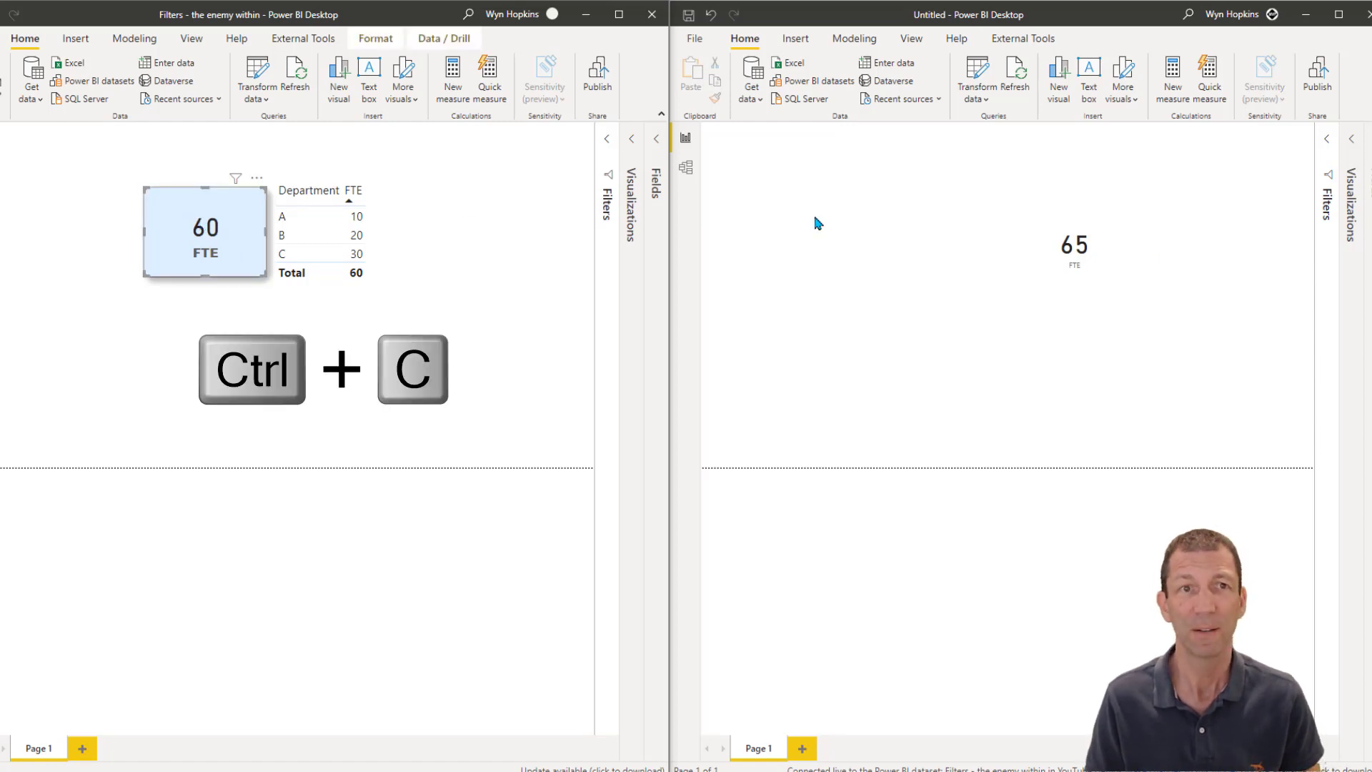
pyautogui.click(831, 183)
pyautogui.hotkey('ctrl', 'v')
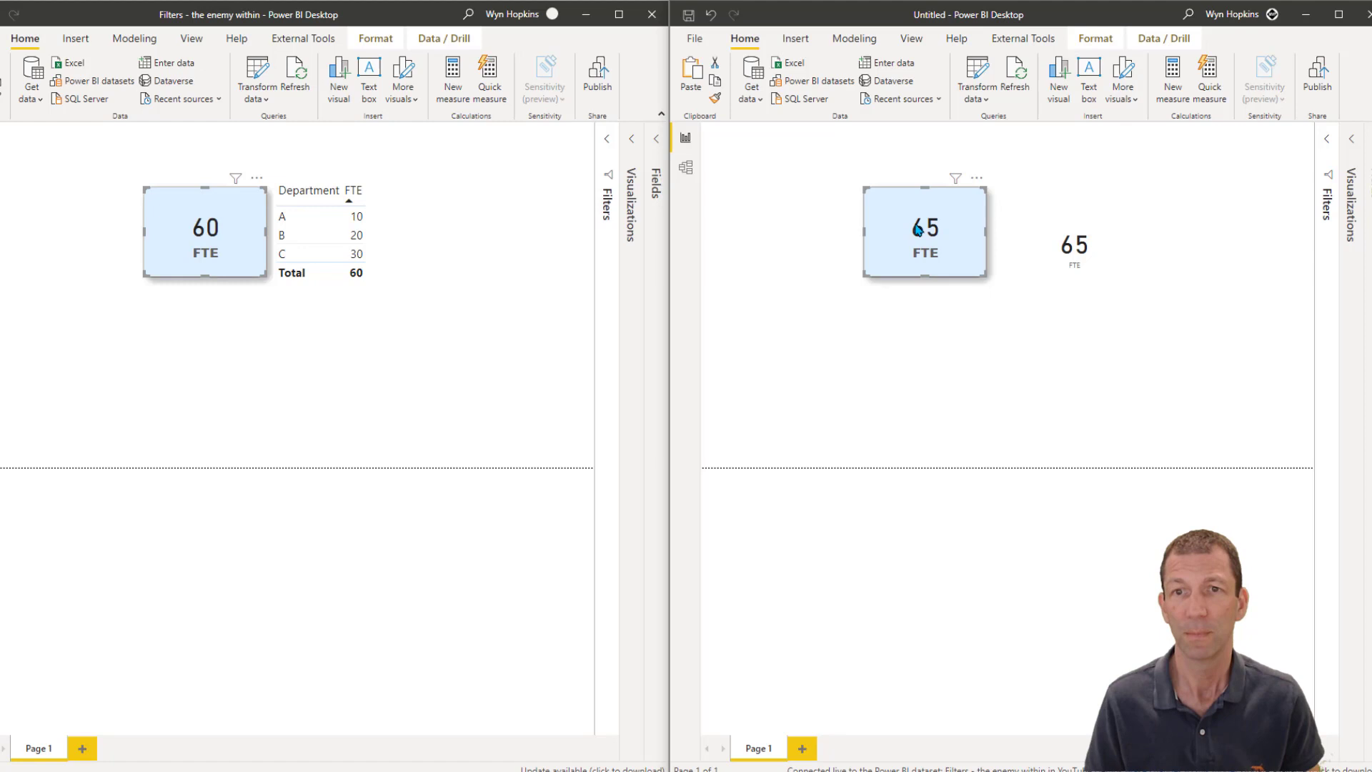
pyautogui.click(408, 259)
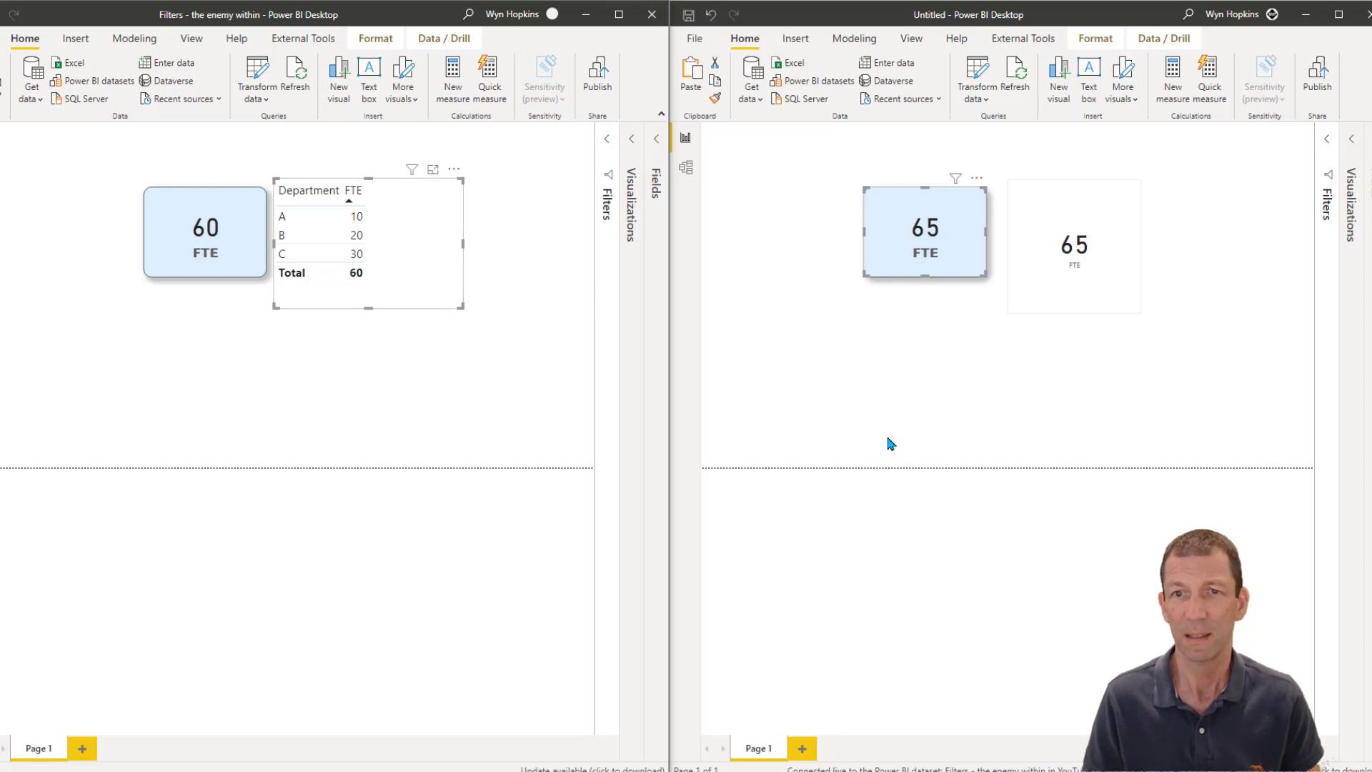
pyautogui.hotkey('ctrl', 'v')
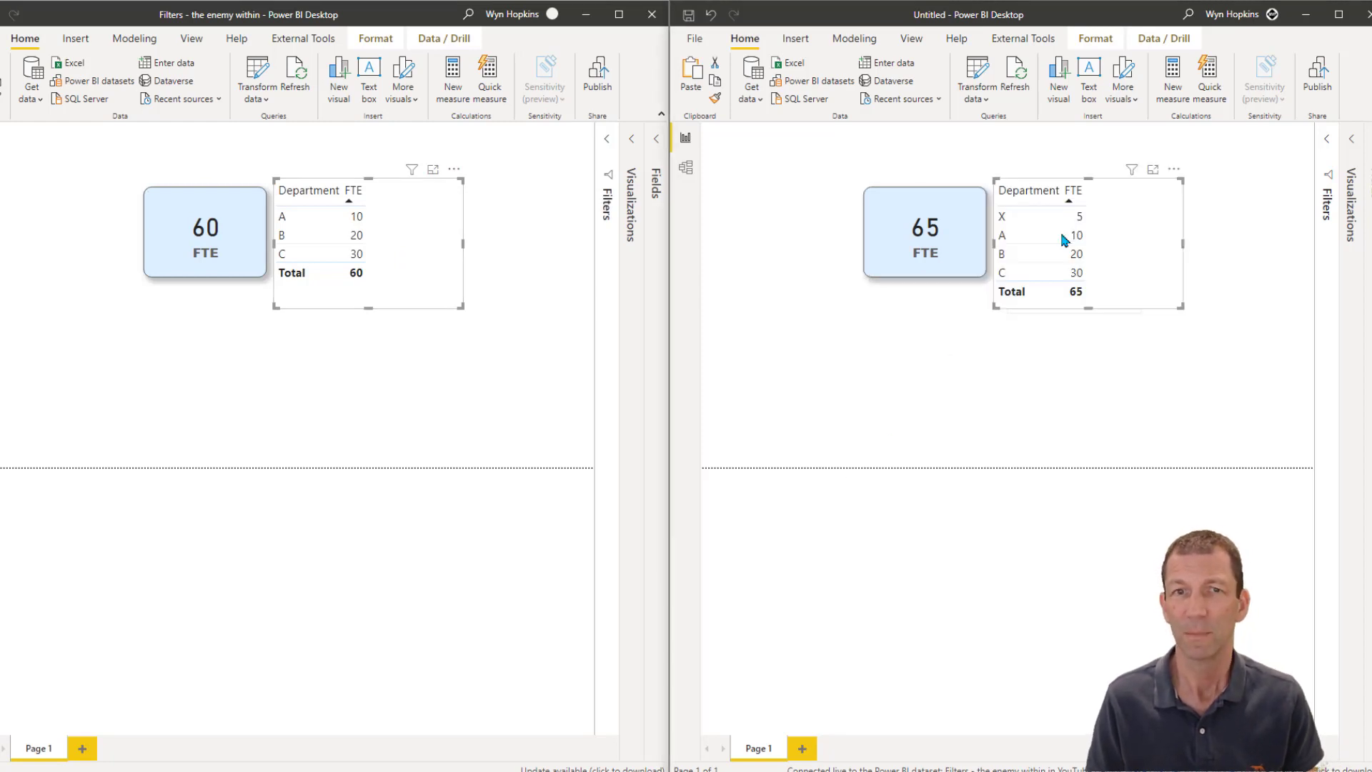
# Step: Expand the original report's Filters pane to inspect its applied filters
pyautogui.click(608, 143)
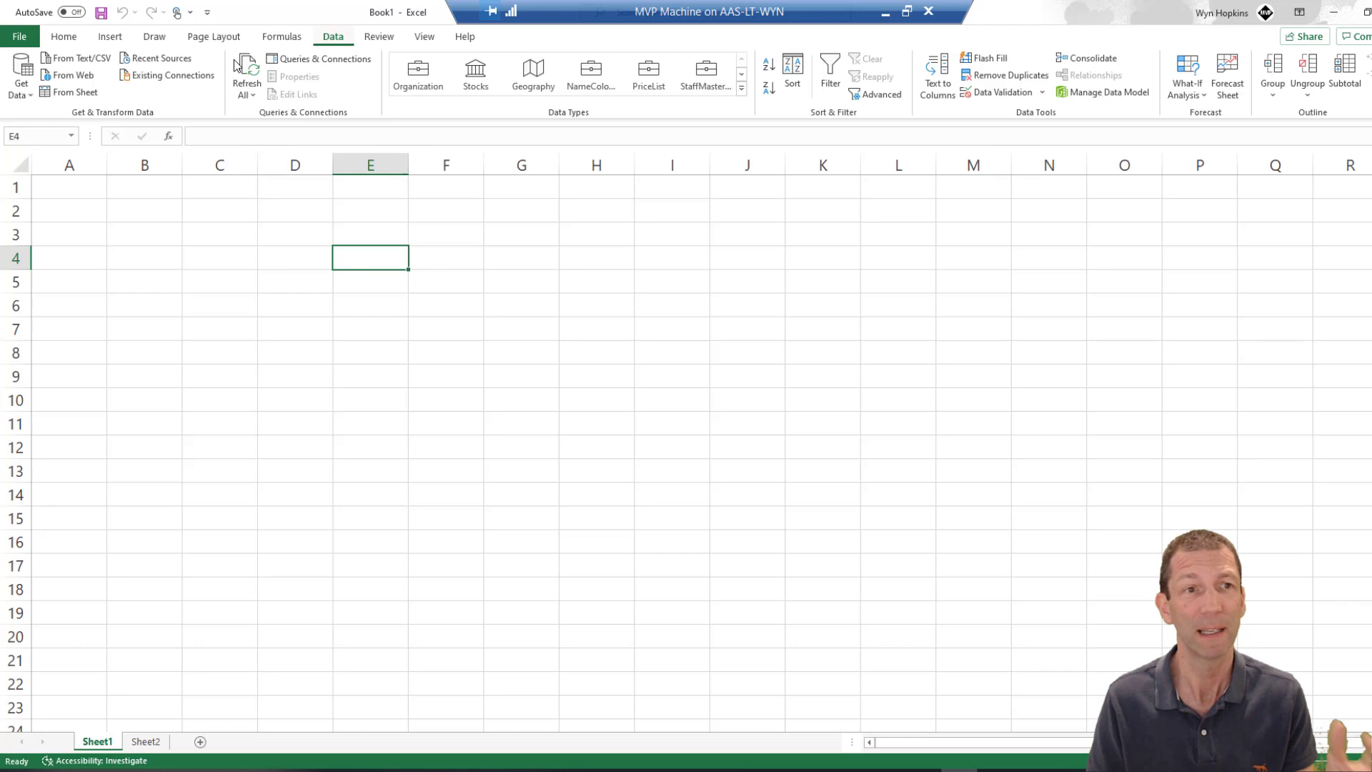
# Step: Get data from Power BI datasets in Excel and search the list for 'YouTu'
pyautogui.click(22, 91)
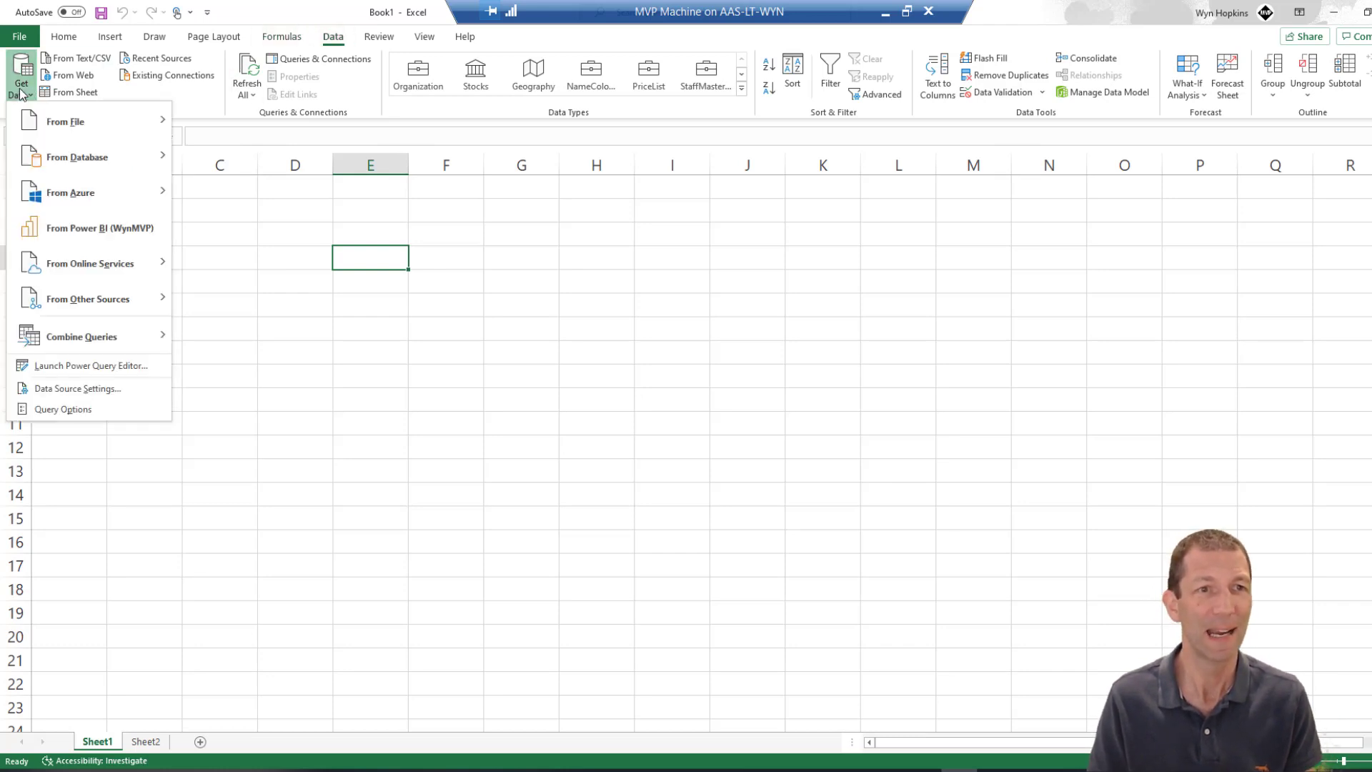
pyautogui.click(104, 230)
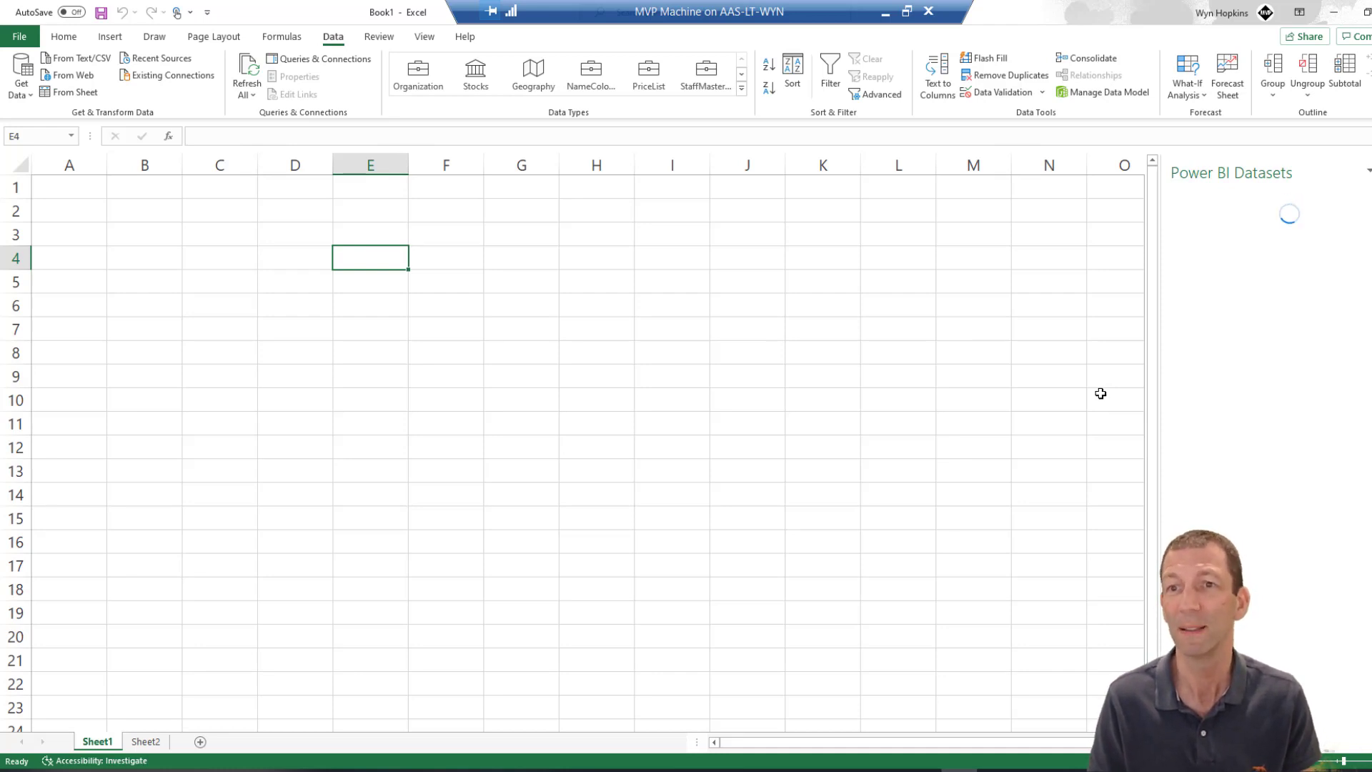
pyautogui.click(1244, 223)
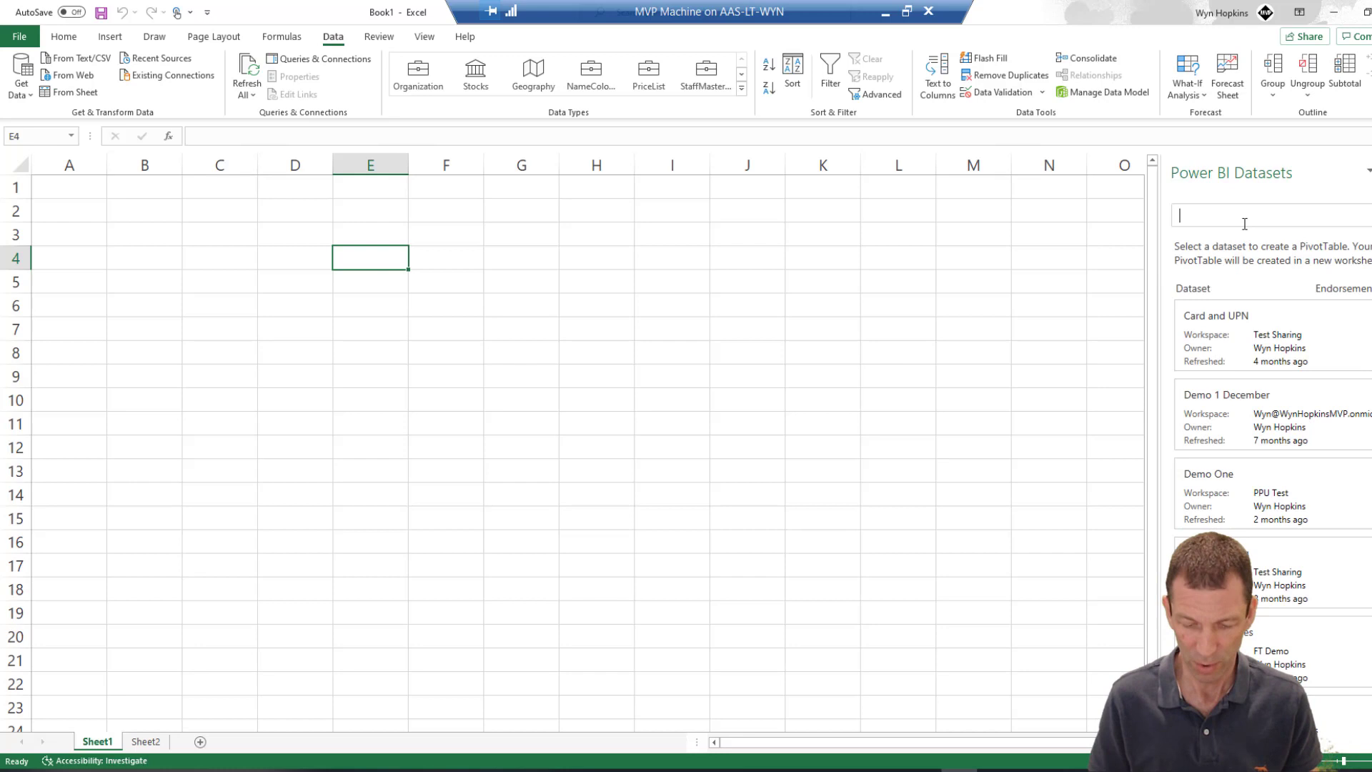
pyautogui.write('YouTu')
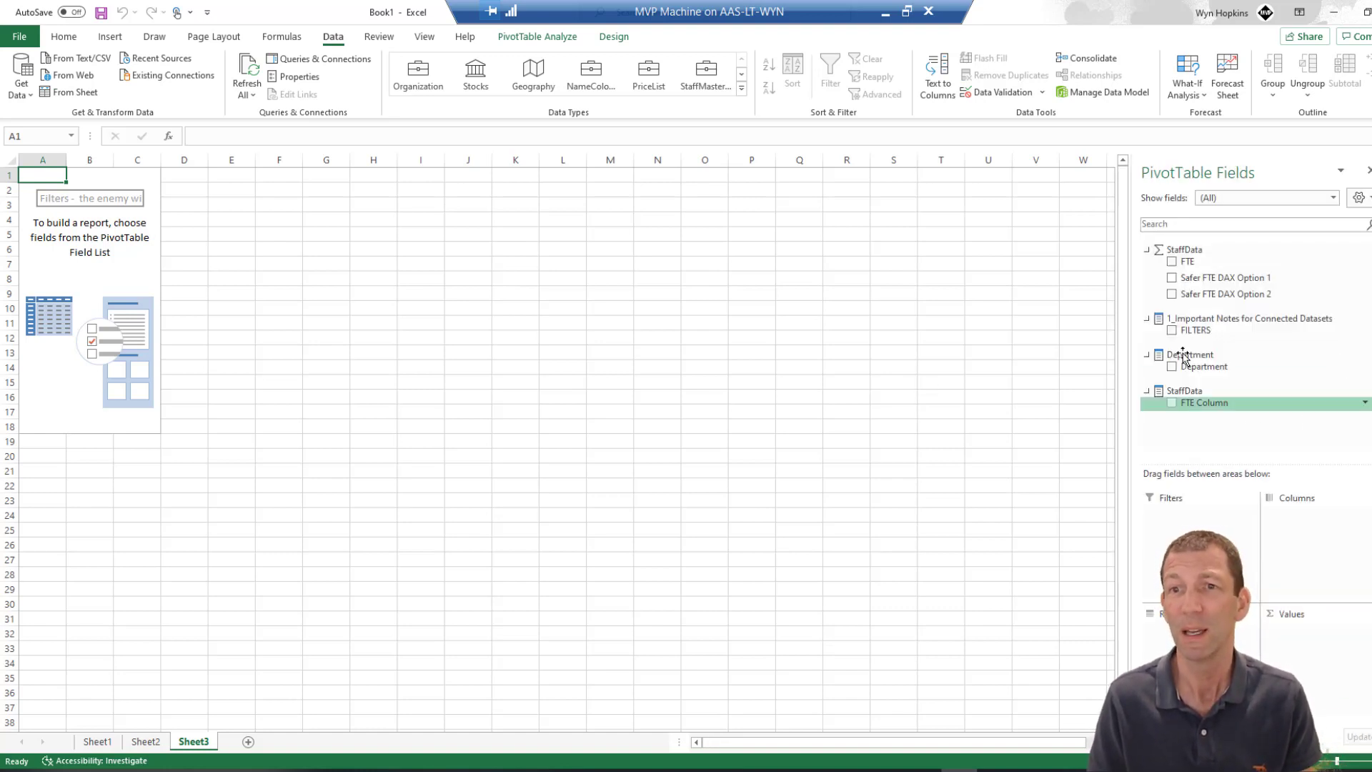
# Step: Add FTE and Department to the pivot, listing departments A, B, C and X totalling 65
pyautogui.click(1172, 262)
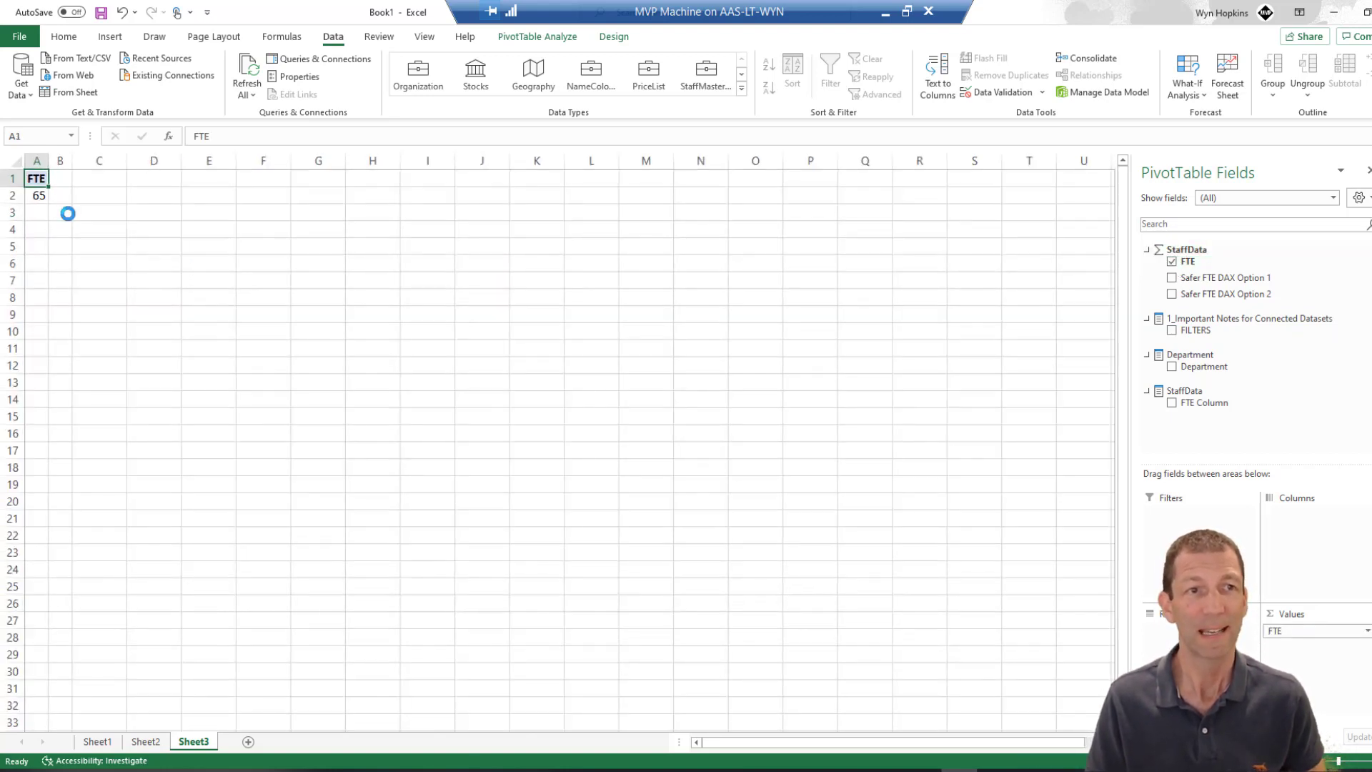
pyautogui.keyDown('ctrl'); pyautogui.scroll(4, 67, 212); pyautogui.keyUp('ctrl')
pyautogui.keyDown('ctrl'); pyautogui.scroll(5, 686, 391); pyautogui.keyUp('ctrl')
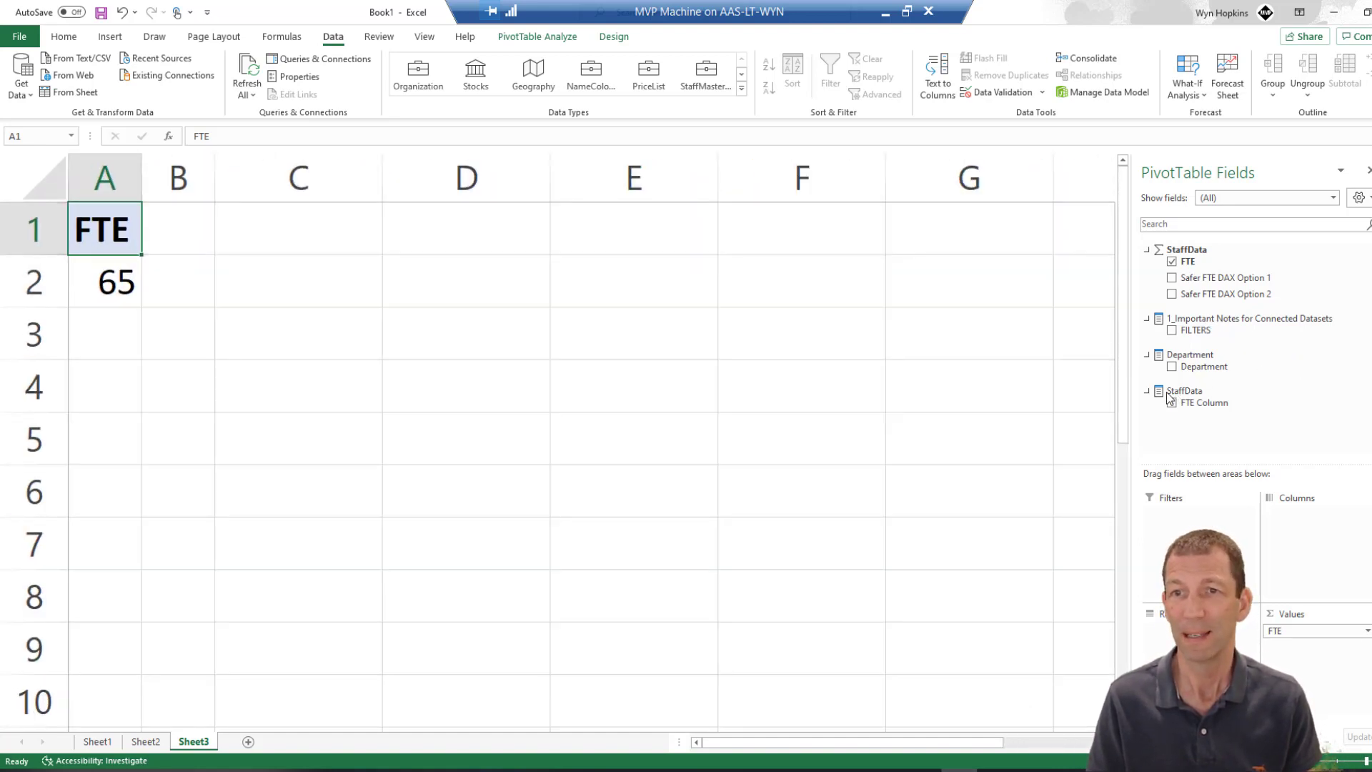
pyautogui.click(1172, 367)
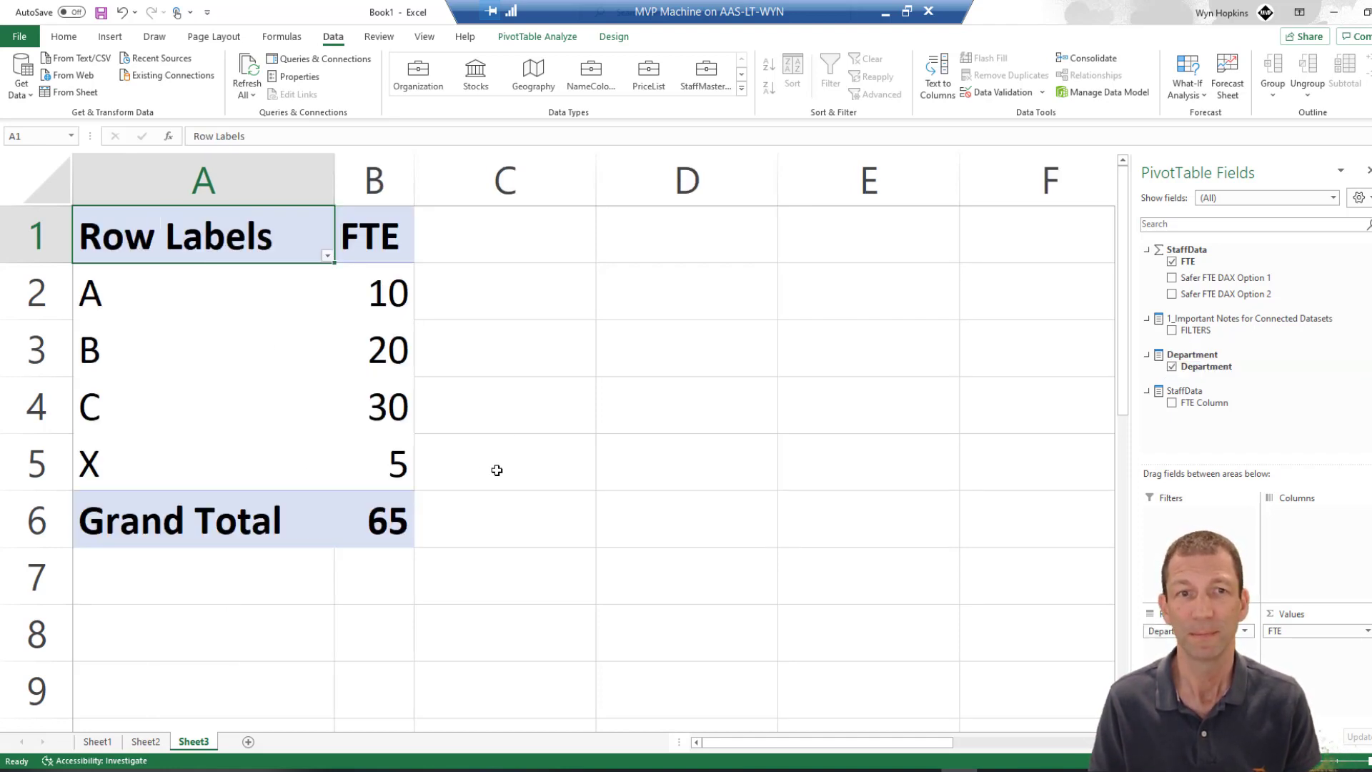
pyautogui.keyDown('ctrl'); pyautogui.scroll(-1, 503, 453); pyautogui.keyUp('ctrl')
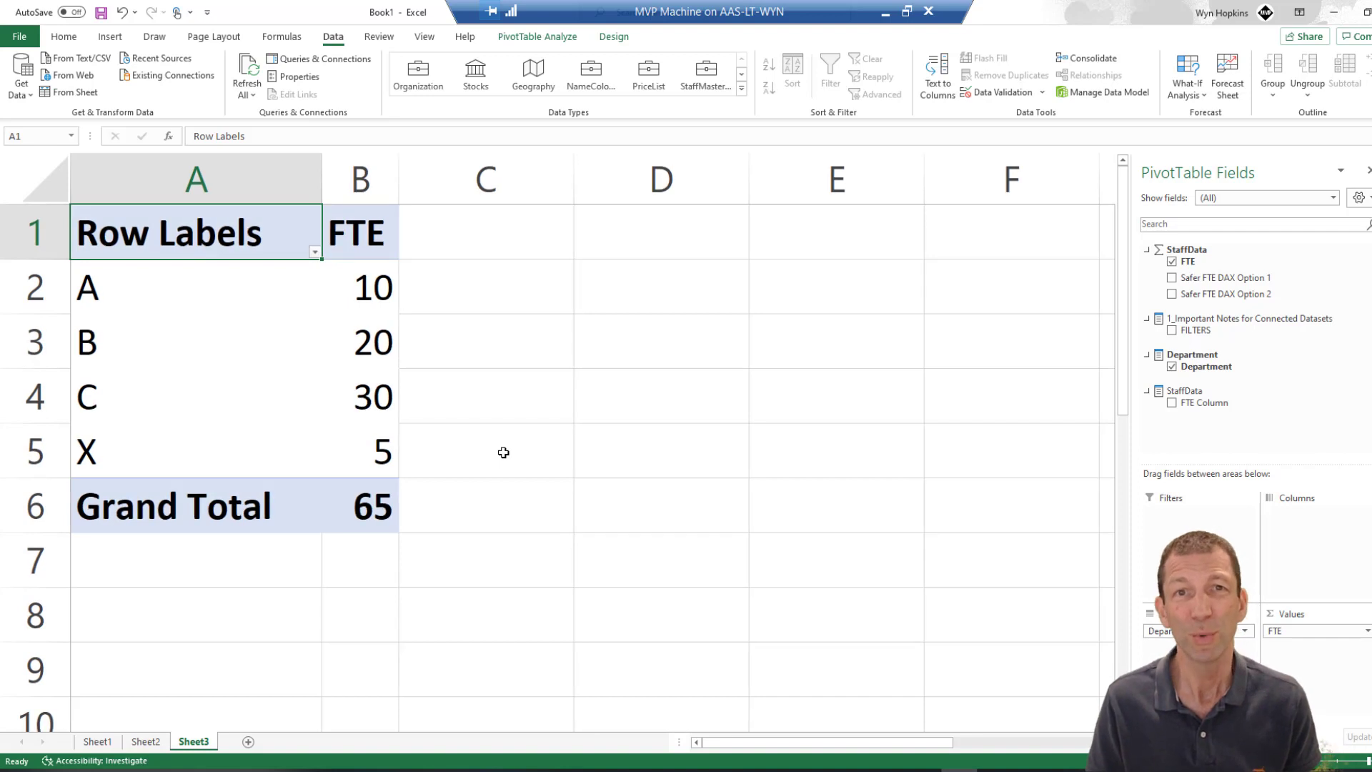
pyautogui.scroll(-1, 503, 454)
pyautogui.keyDown('ctrl'); pyautogui.scroll(-1, 503, 456); pyautogui.keyUp('ctrl')
pyautogui.keyDown('ctrl'); pyautogui.scroll(-1, 503, 455); pyautogui.keyUp('ctrl')
pyautogui.scroll(1, 503, 455)
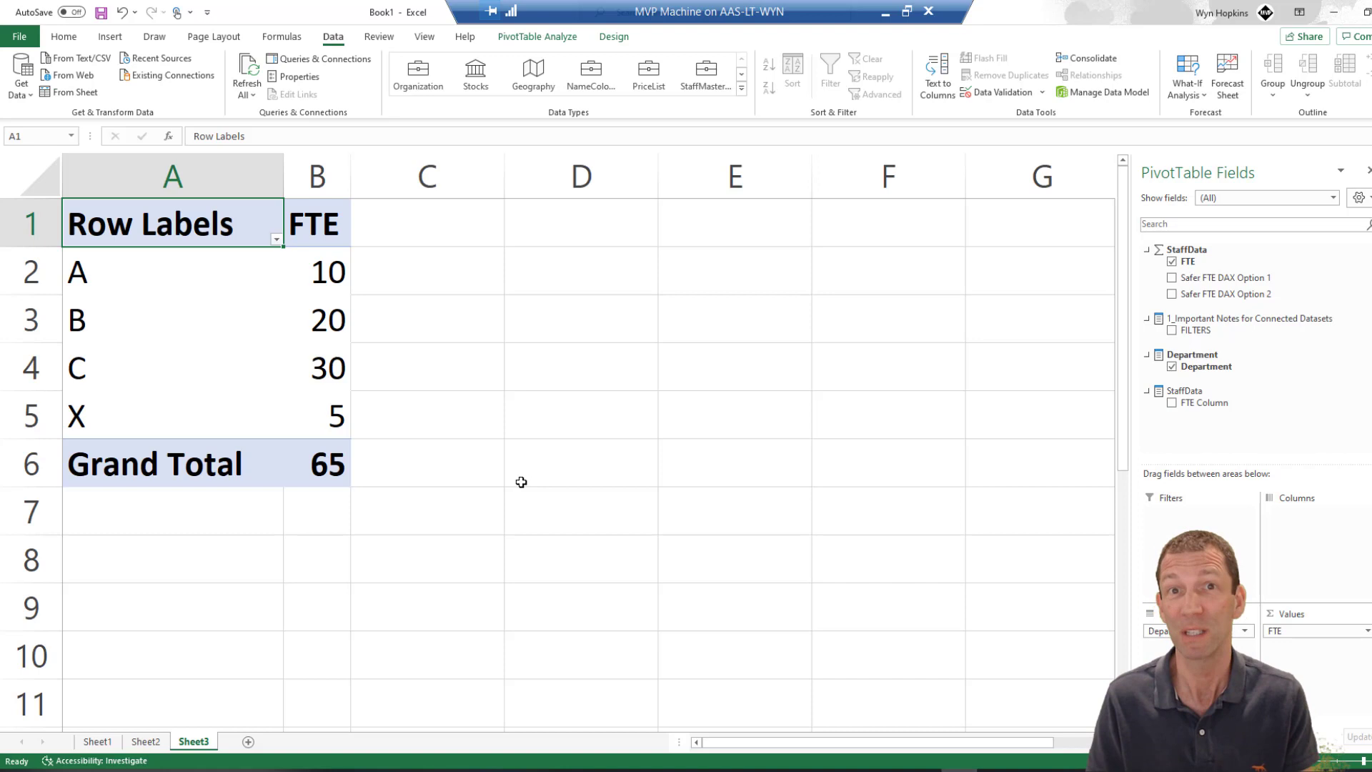
pyautogui.moveTo(414, 769)
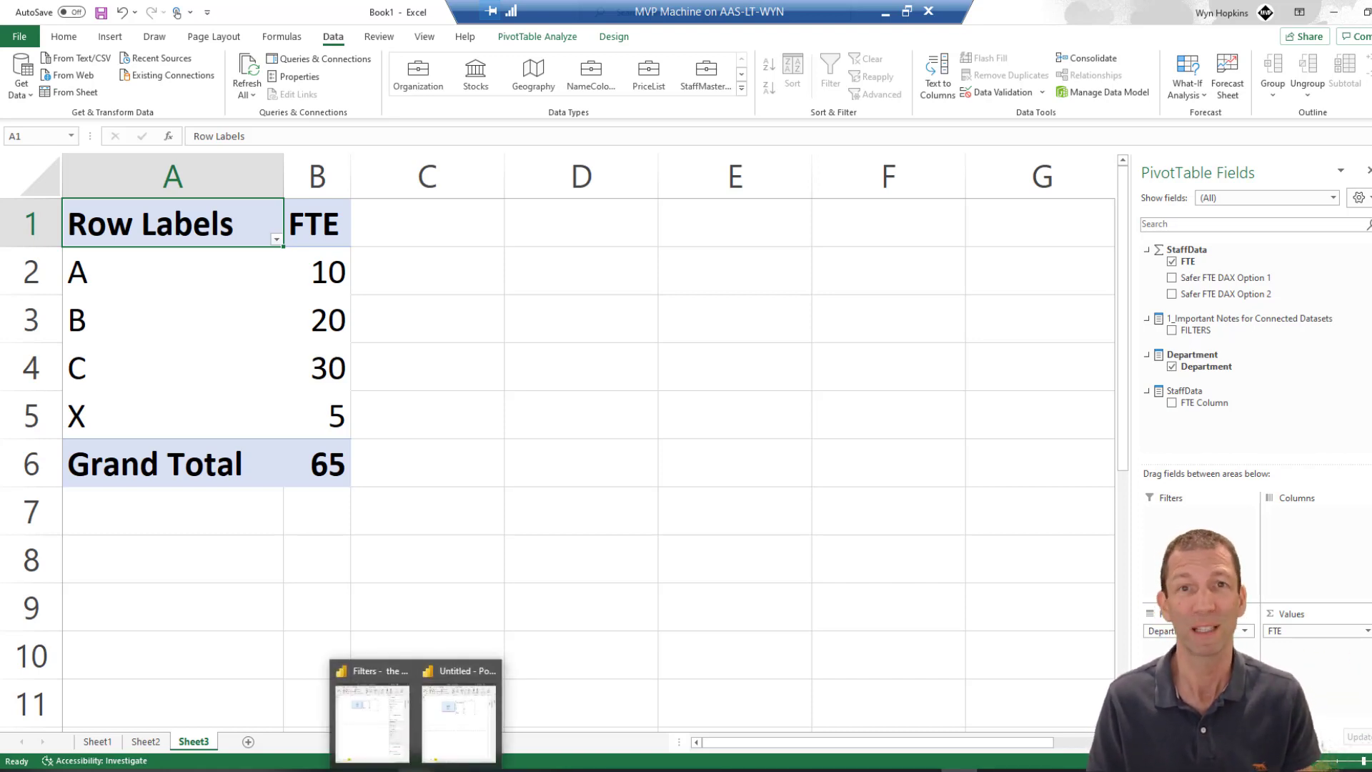
# Step: Maximize the Power BI report, view hidden StaffData fields, and open the Safer FTE DAX Option 1 measure
pyautogui.click(369, 729)
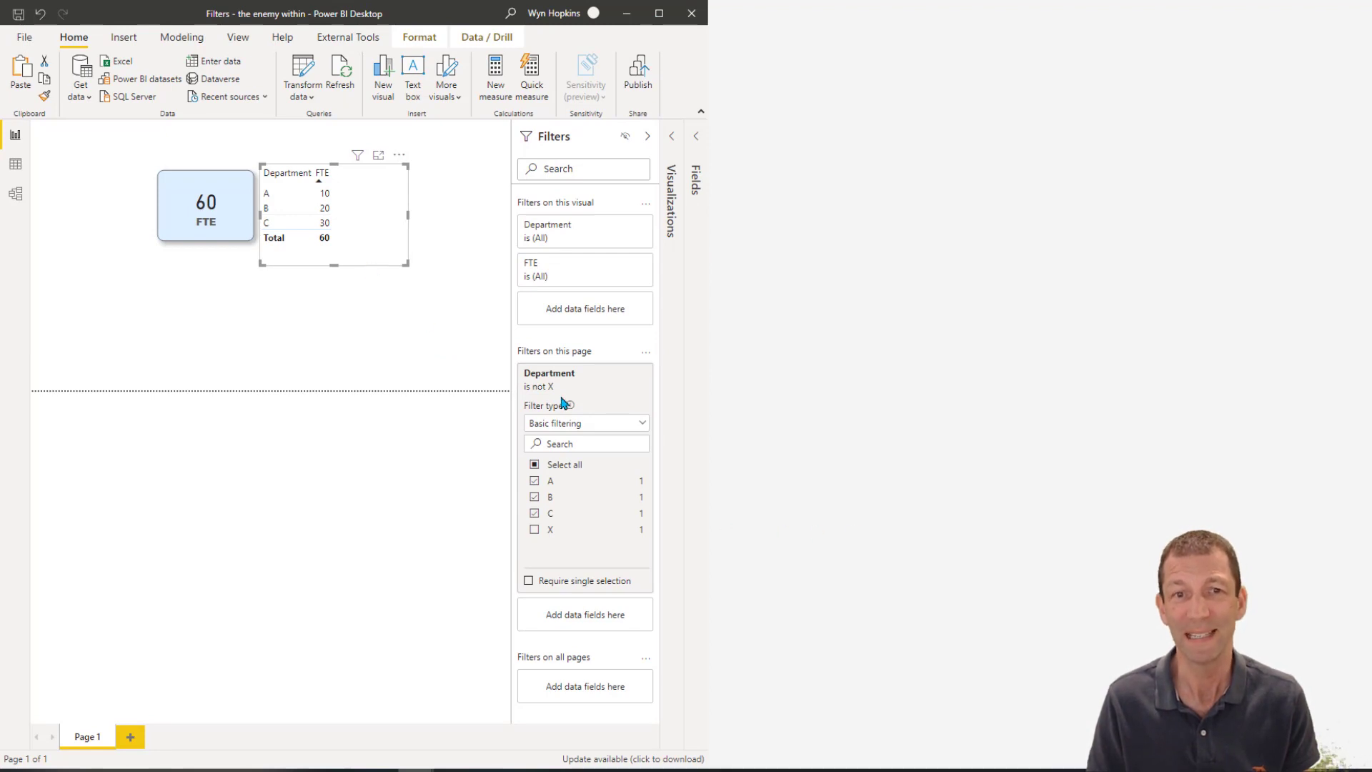
pyautogui.press('super+Up')
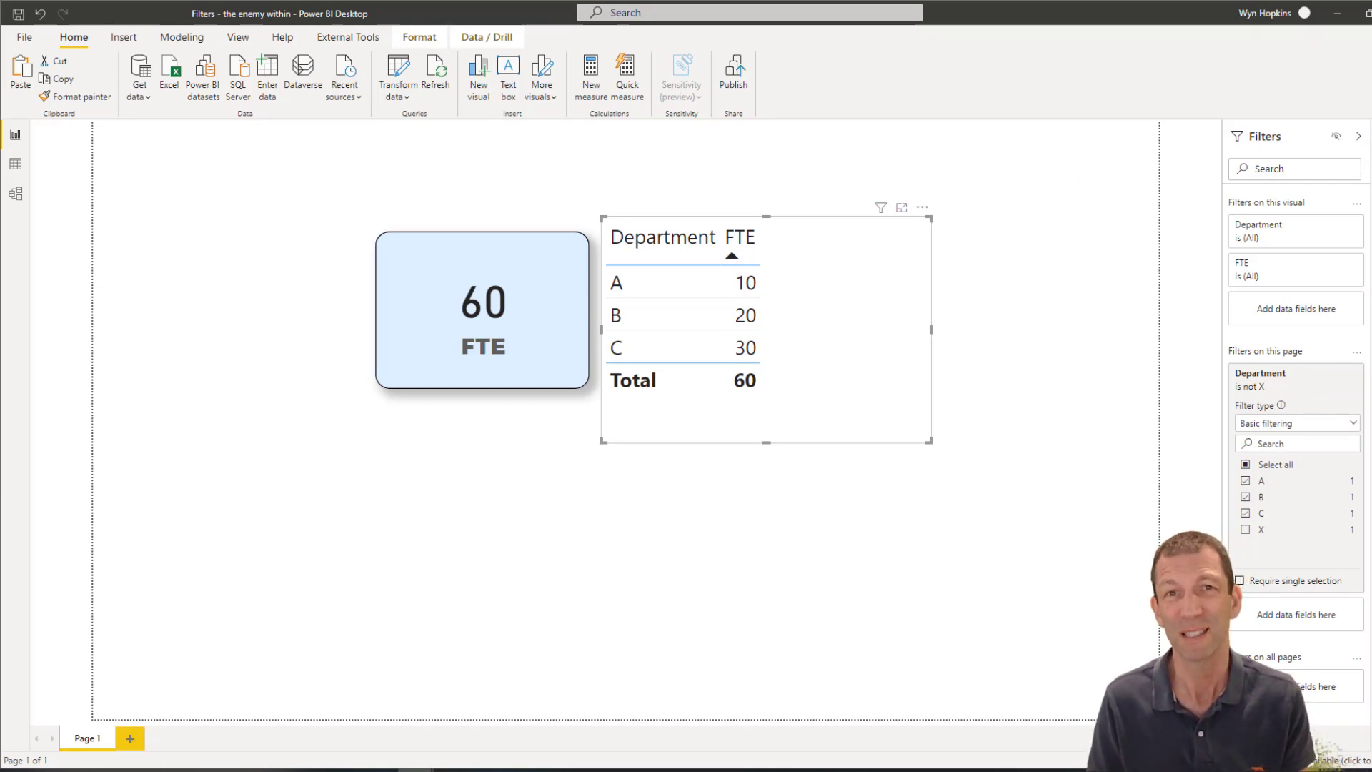
pyautogui.click(1366, 136)
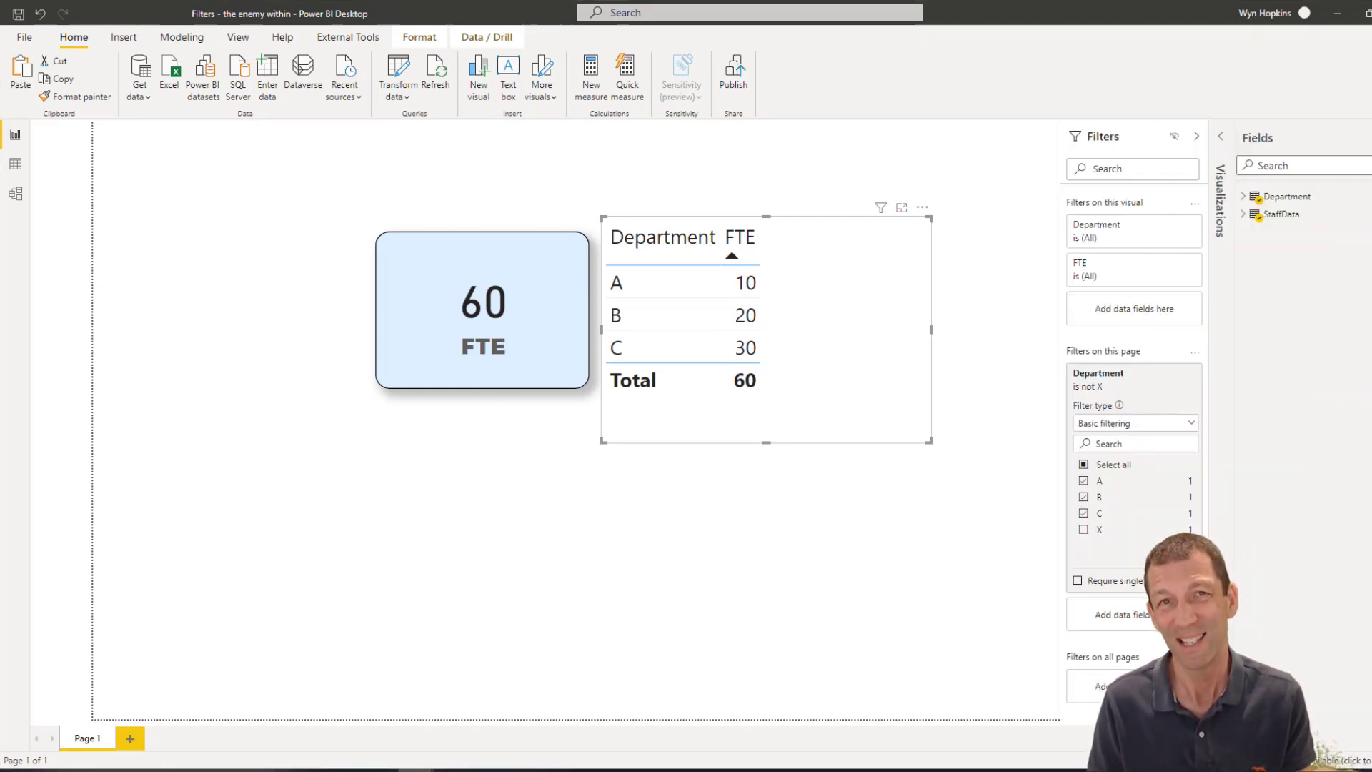
pyautogui.click(1243, 216)
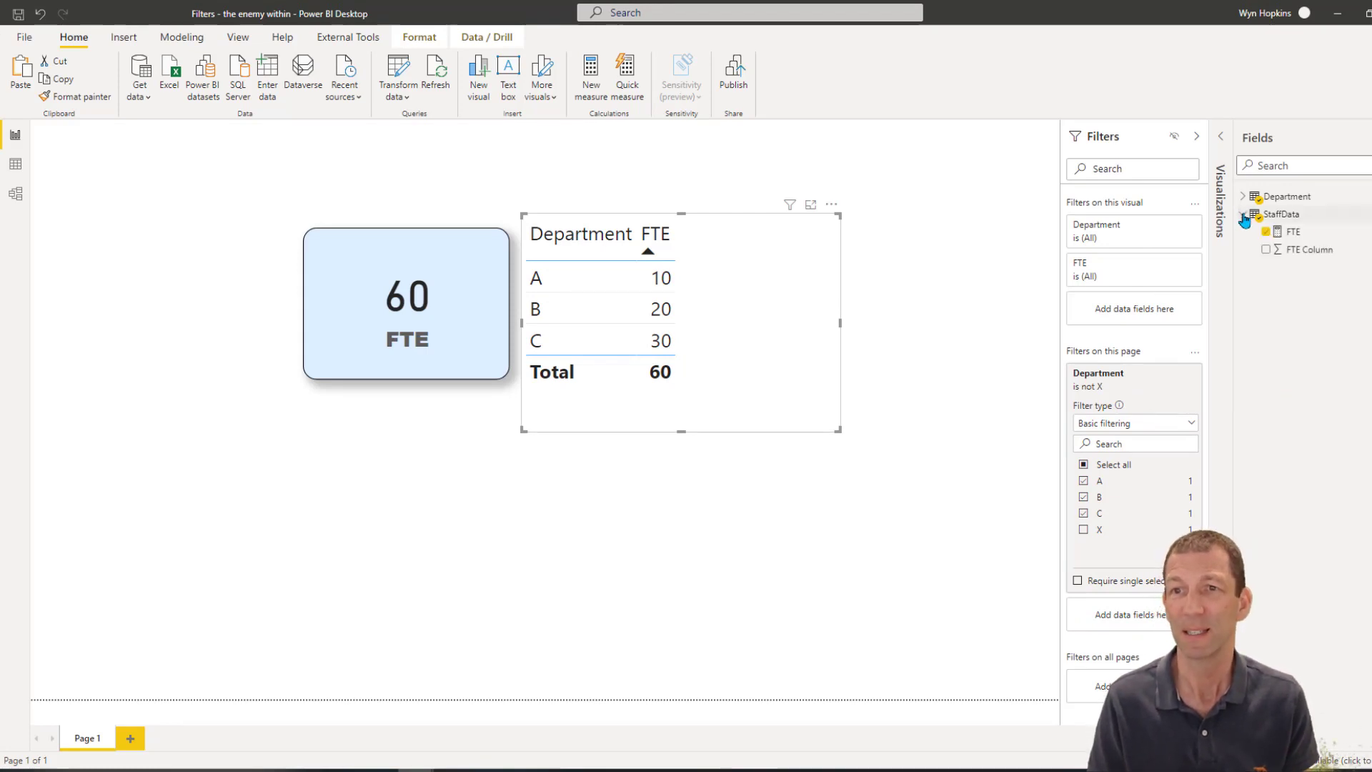
pyautogui.click(1307, 219)
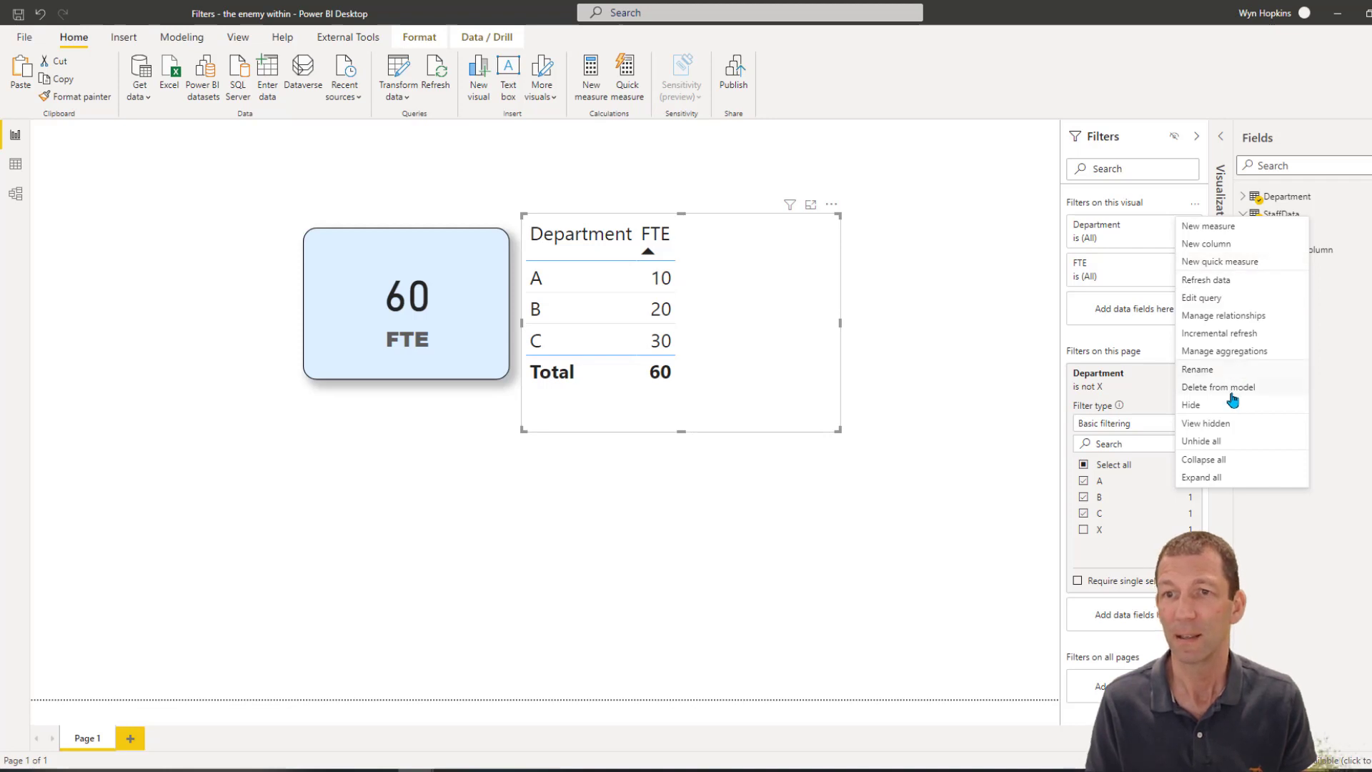
pyautogui.click(1229, 425)
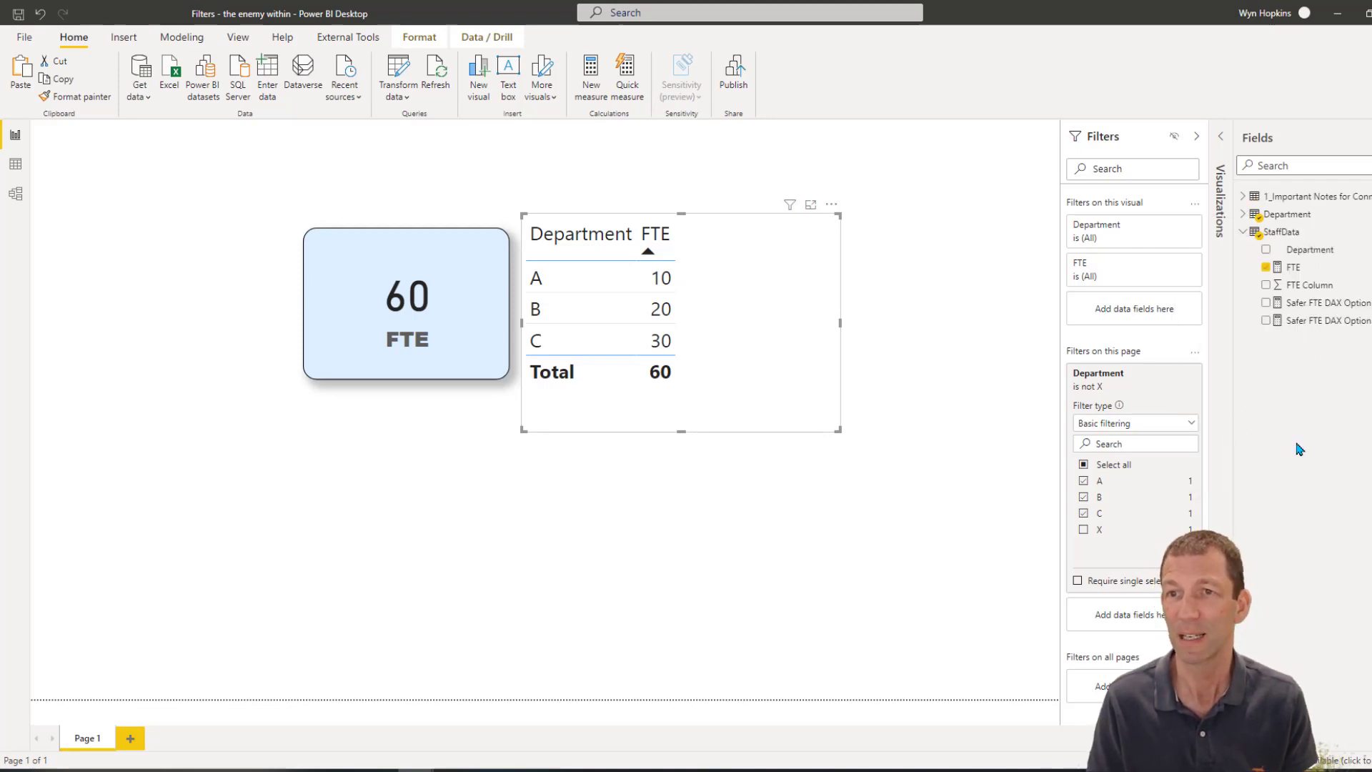
pyautogui.click(1333, 304)
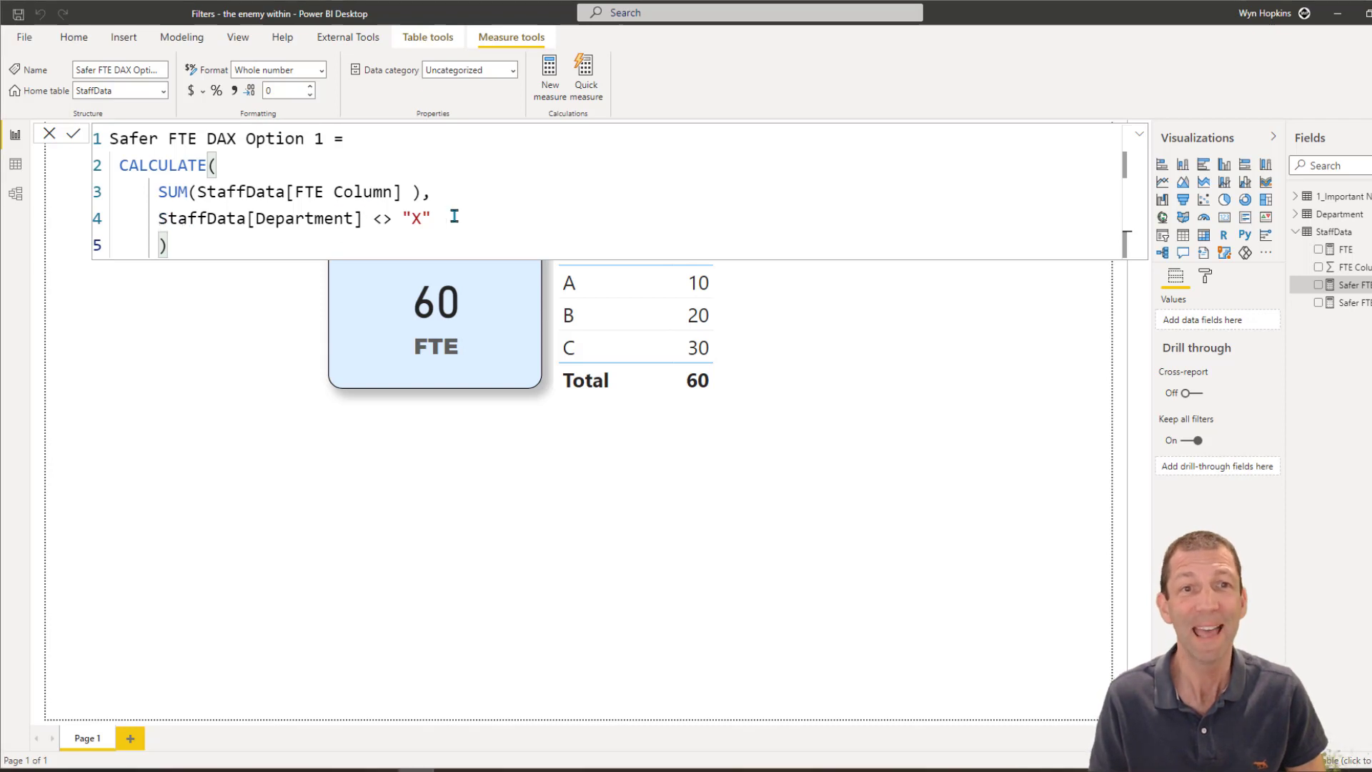
# Step: Highlight the department X exclusion in the Option 1 formula, then view the Department table data
pyautogui.moveTo(454, 216); pyautogui.dragTo(167, 218)
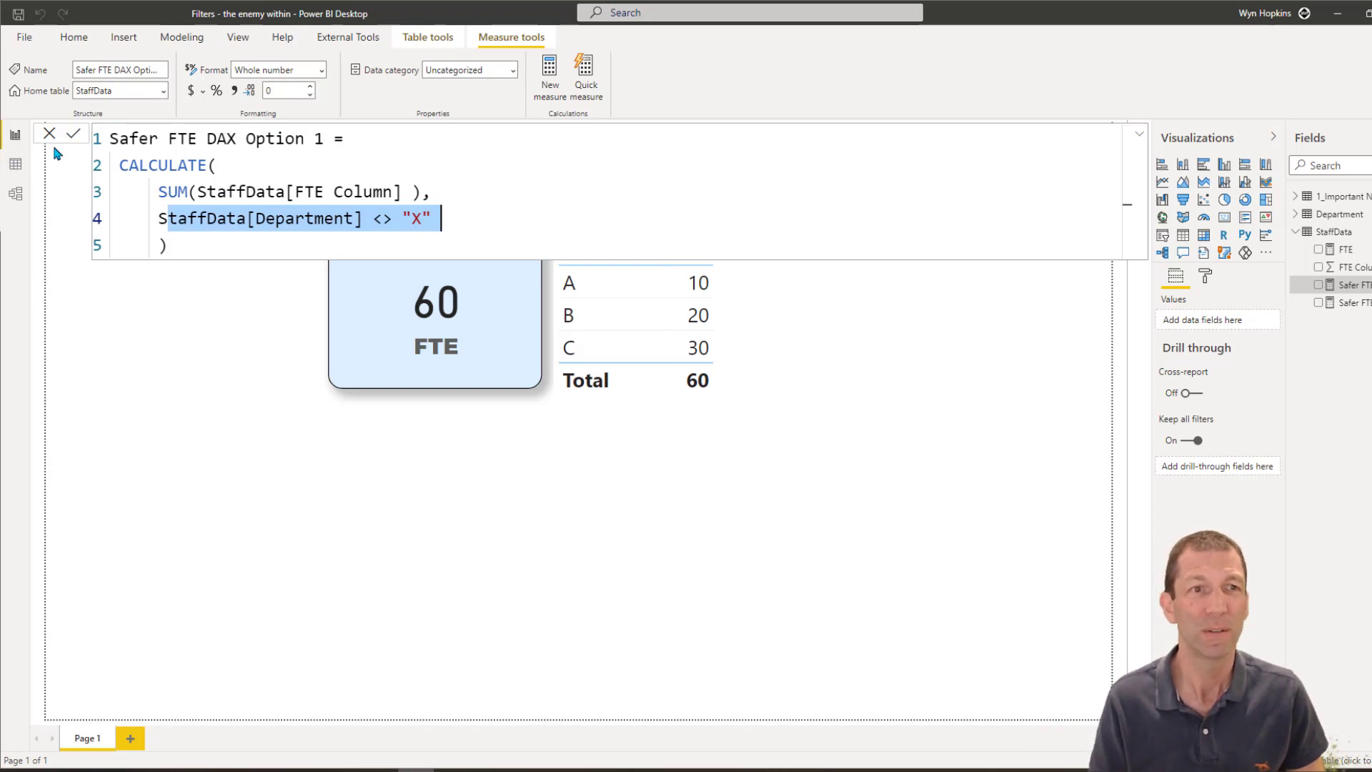
pyautogui.click(16, 170)
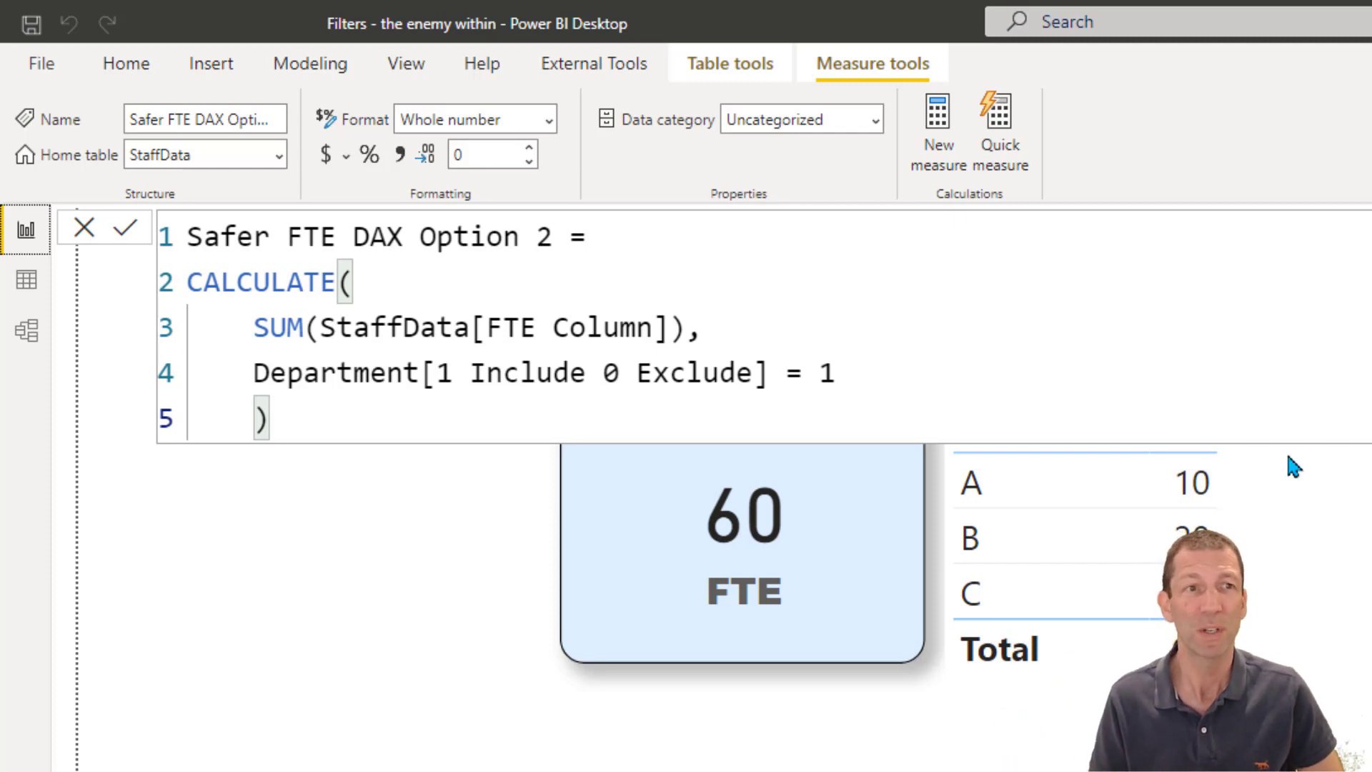
# Step: Show the Important Notes table data containing the report-level FILTERS note
pyautogui.click(30, 282)
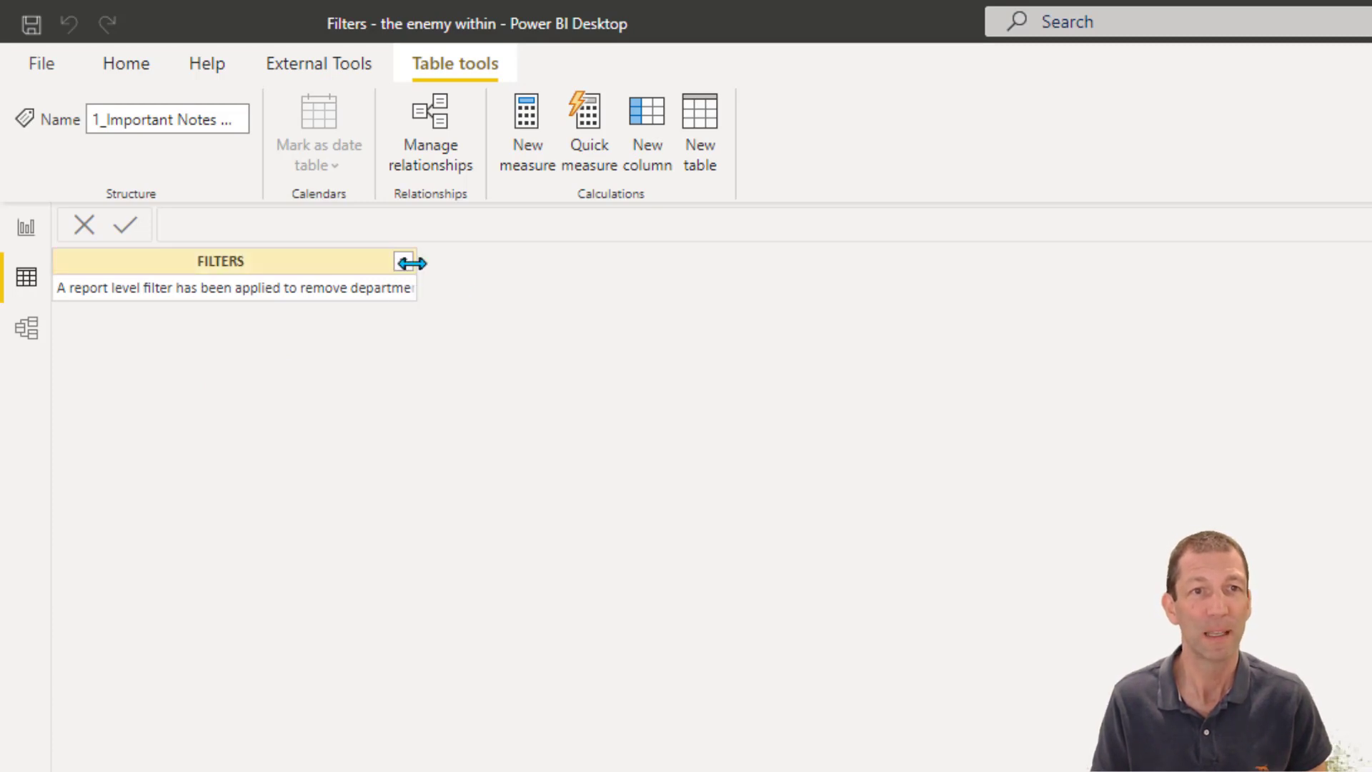
# Step: Widen the FILTERS column, add Important Notes FILTERS as a table visual, and resize it wider and shorter
pyautogui.moveTo(415, 263); pyautogui.dragTo(879, 278)
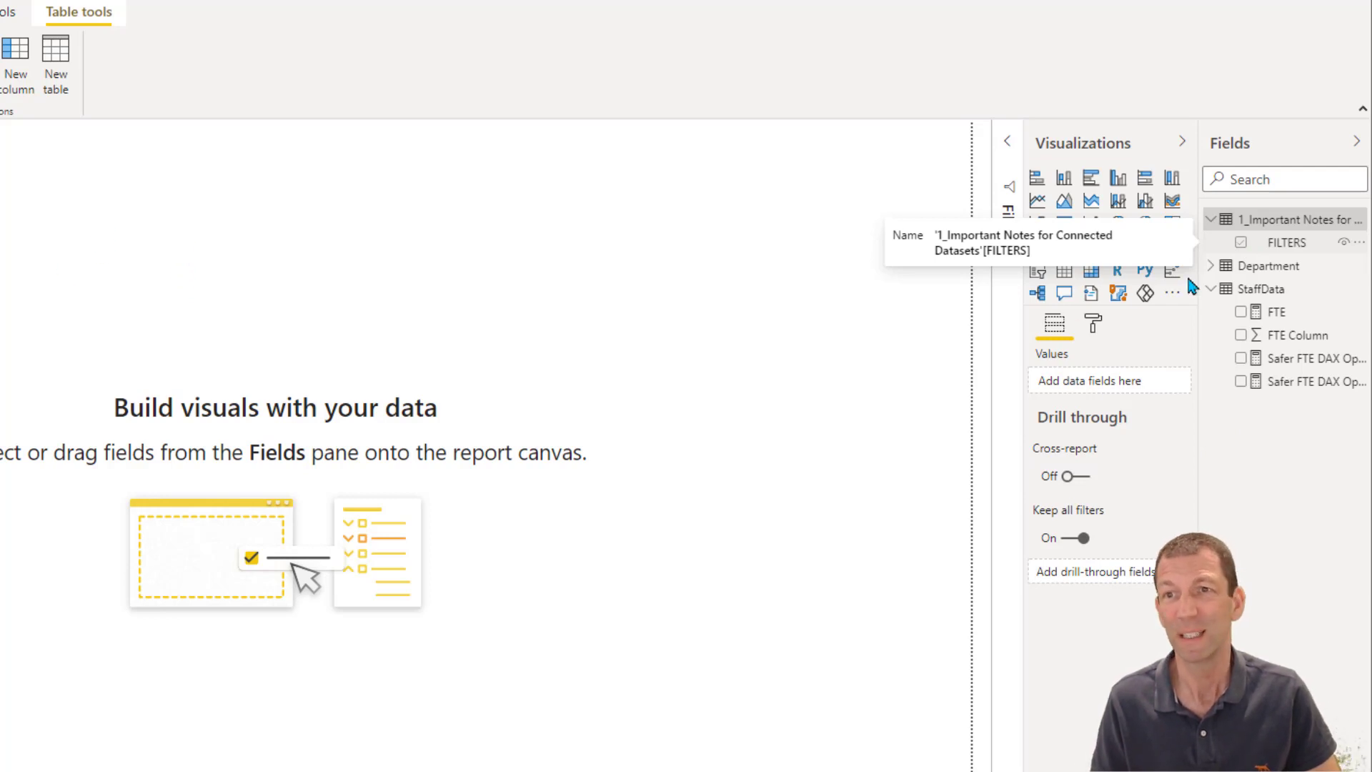
pyautogui.click(1241, 242)
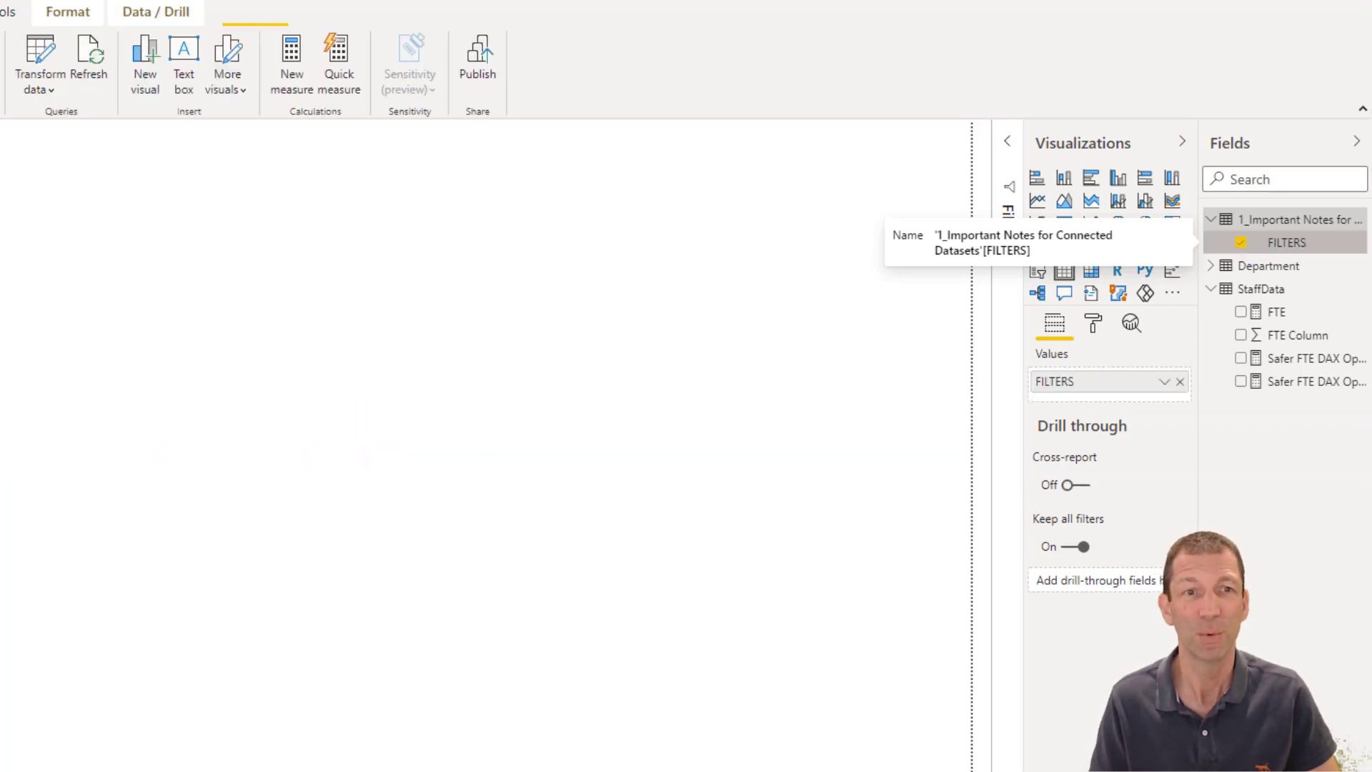
pyautogui.moveTo(123, 413); pyautogui.dragTo(288, 398)
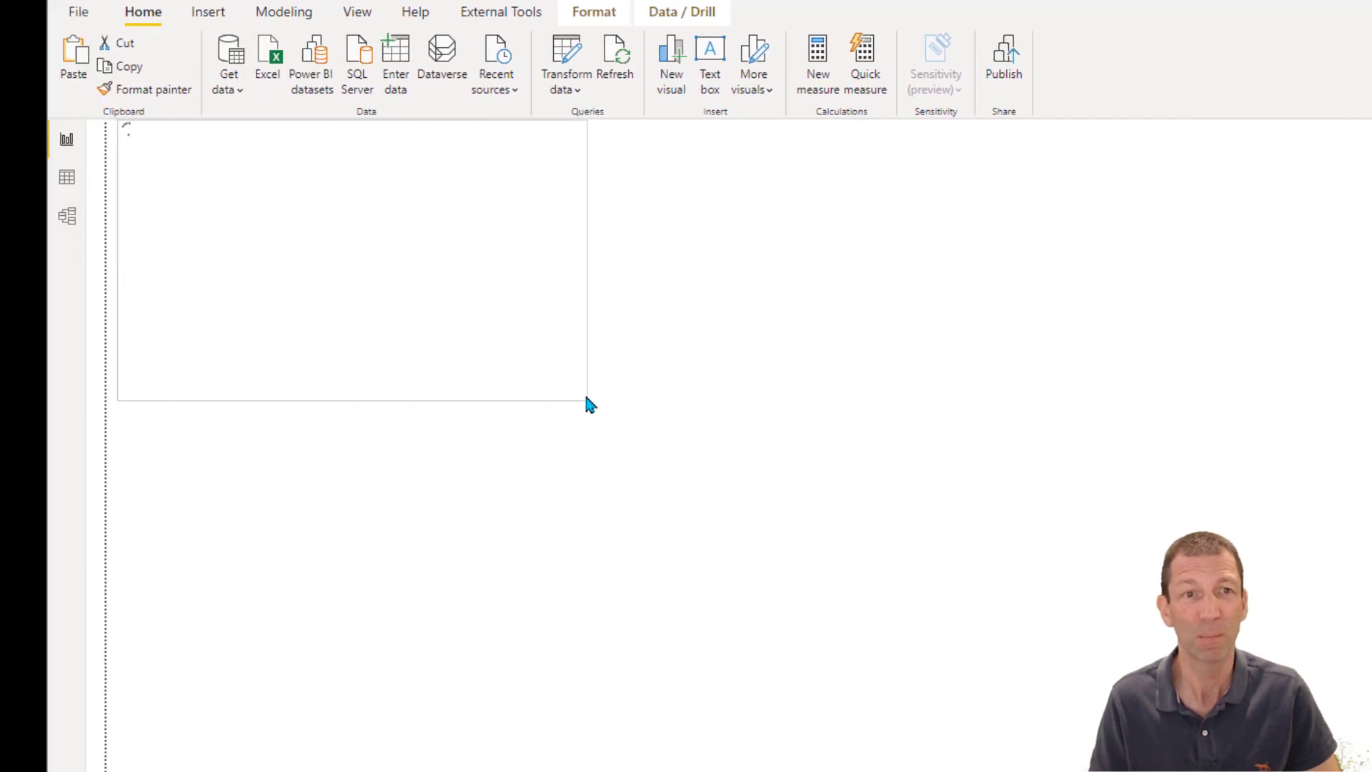